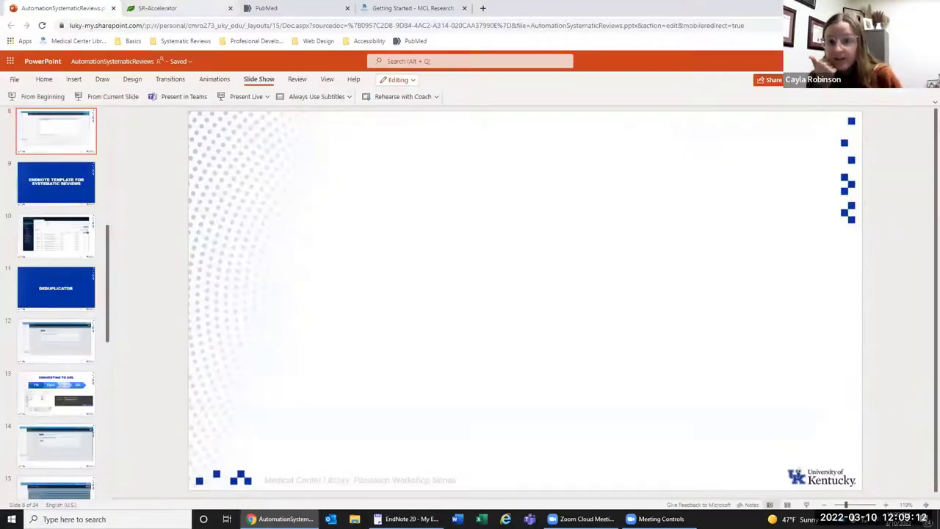
- Switch to the Systematic Review Accelerator site and log in with the saved credentials
left_click(163, 8)
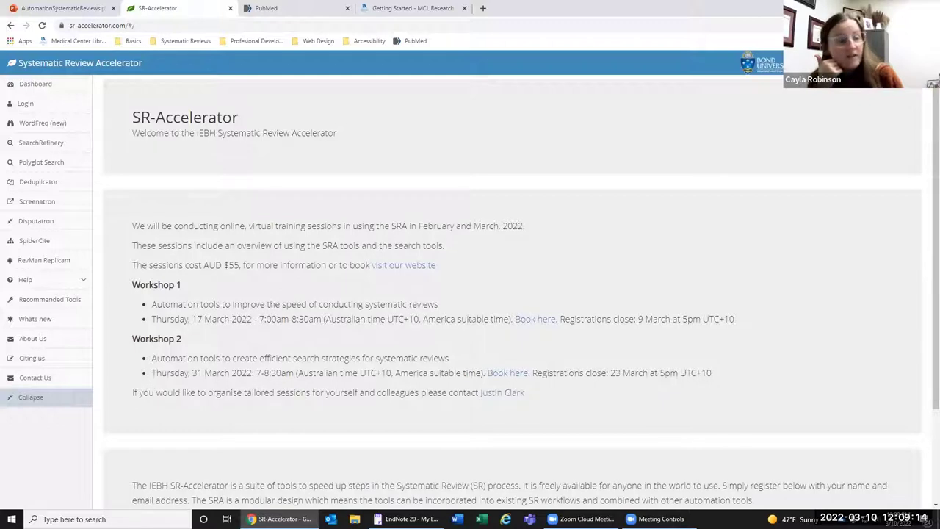
left_click(25, 103)
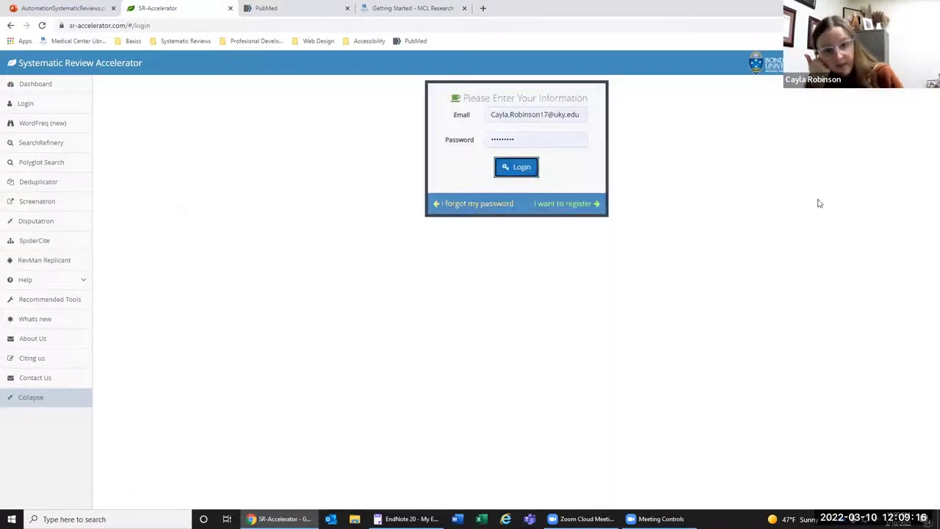
left_click(517, 167)
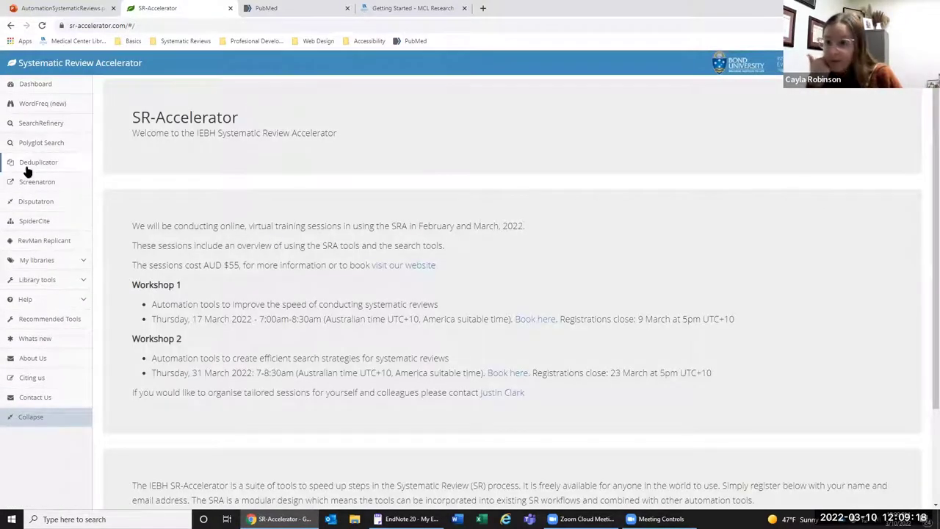
- Open the Polyglot Search tool and clear the existing occupational therapy query from its query box
left_click(35, 144)
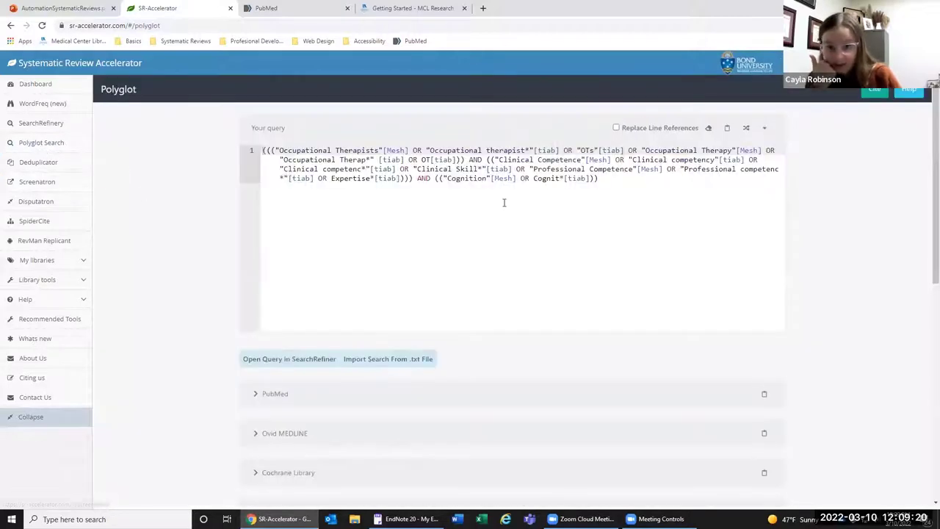
left_click_drag(622, 181, 63, 120)
key("BackSpace")
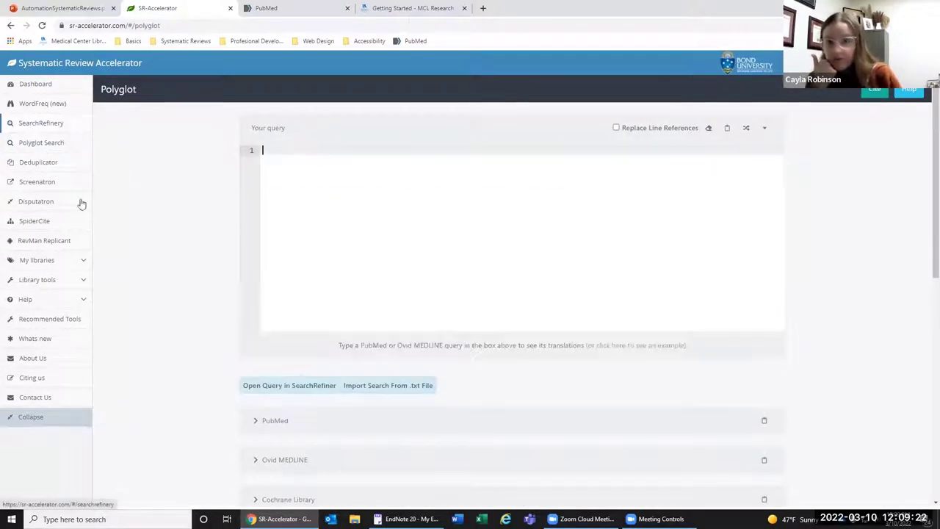
- Copy the full neoplasms and early cancer detection query from the search history in PubMed's Advanced Search Builder
left_click(285, 8)
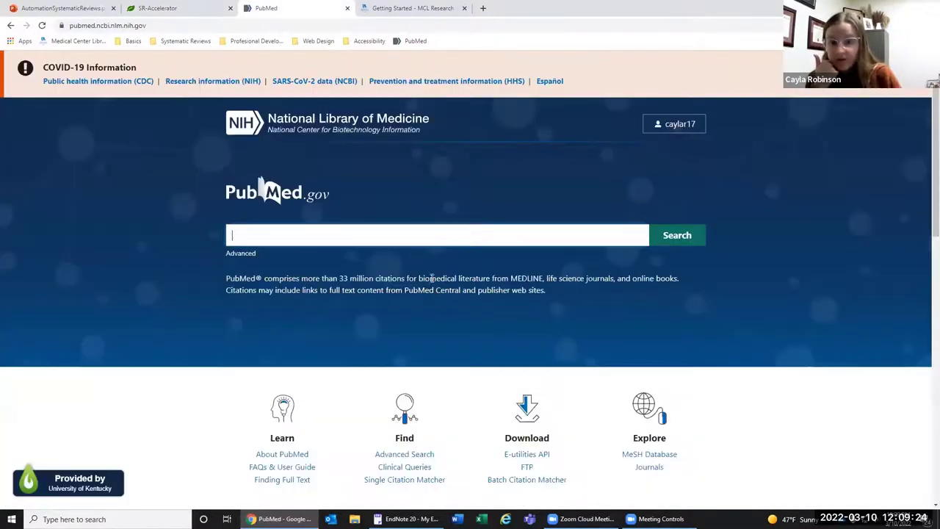
left_click(241, 253)
scroll(470, 346, "down", 1)
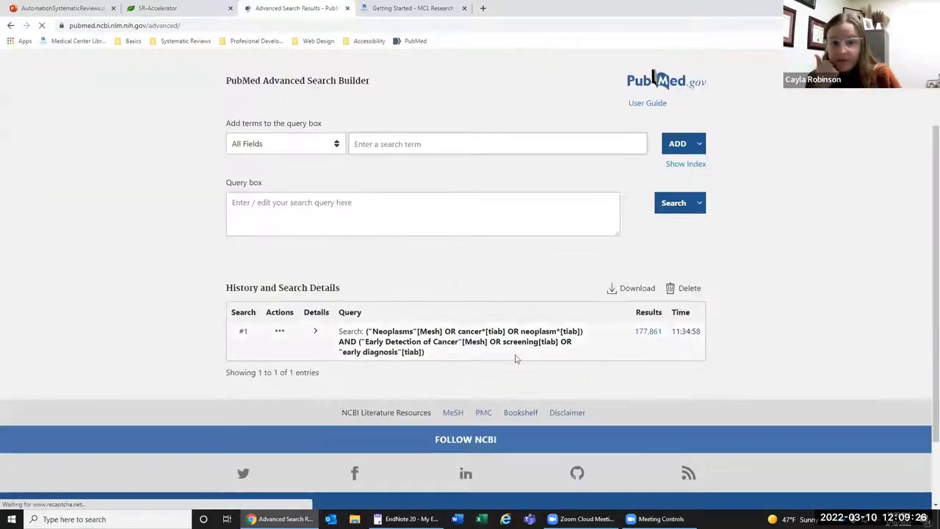
left_click_drag(428, 353, 365, 335)
key("ctrl+c")
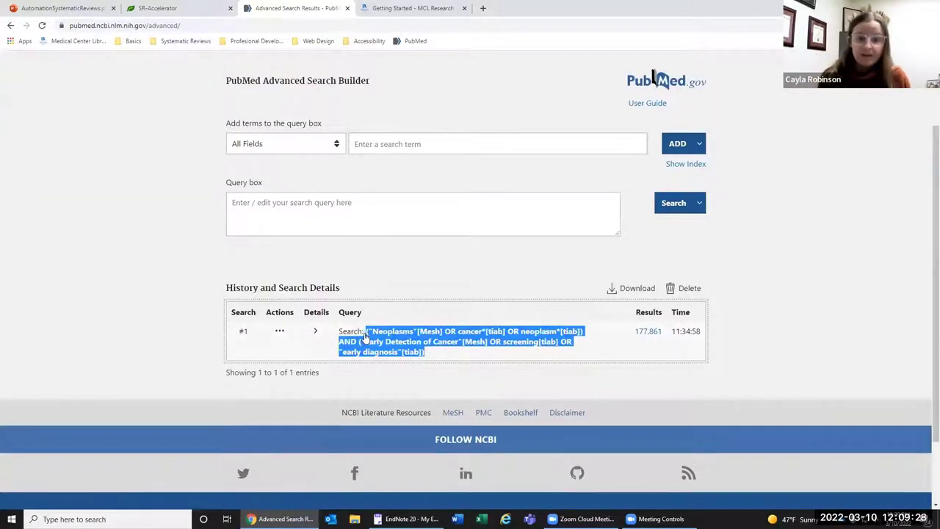
- Paste the copied PubMed query into the Polyglot query box in Systematic Review Accelerator
left_click(195, 13)
left_click(314, 147)
key("ctrl+v")
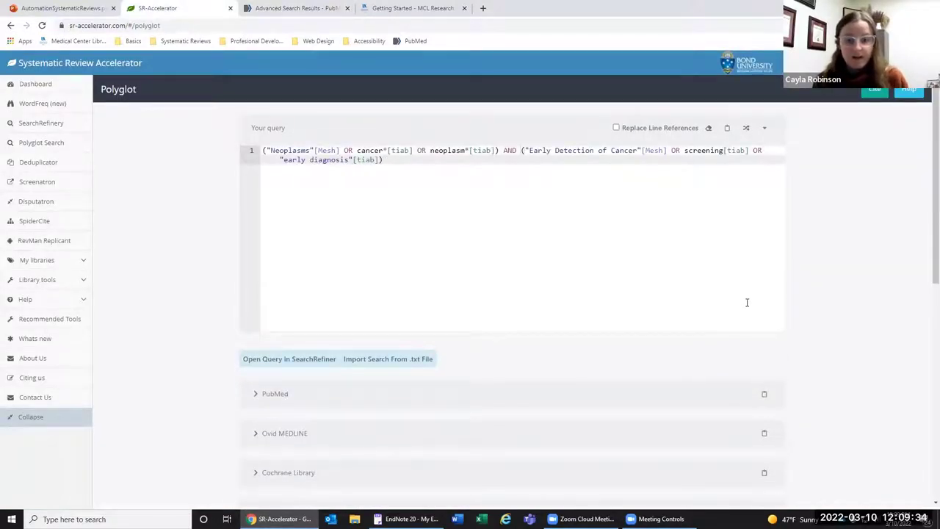
- Expand the CINAHL (Ebsco) translation and compare it with the original PubMed query
scroll(747, 302, "down", 4)
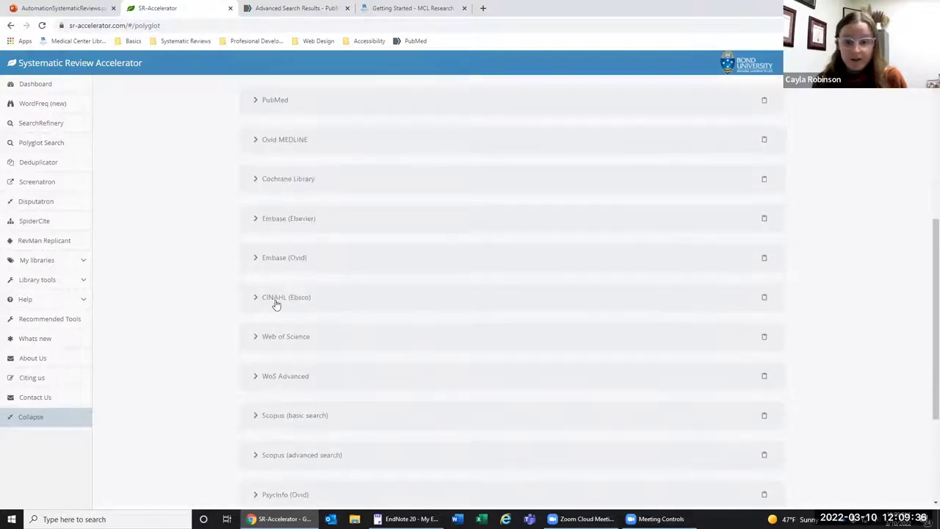
left_click(276, 303)
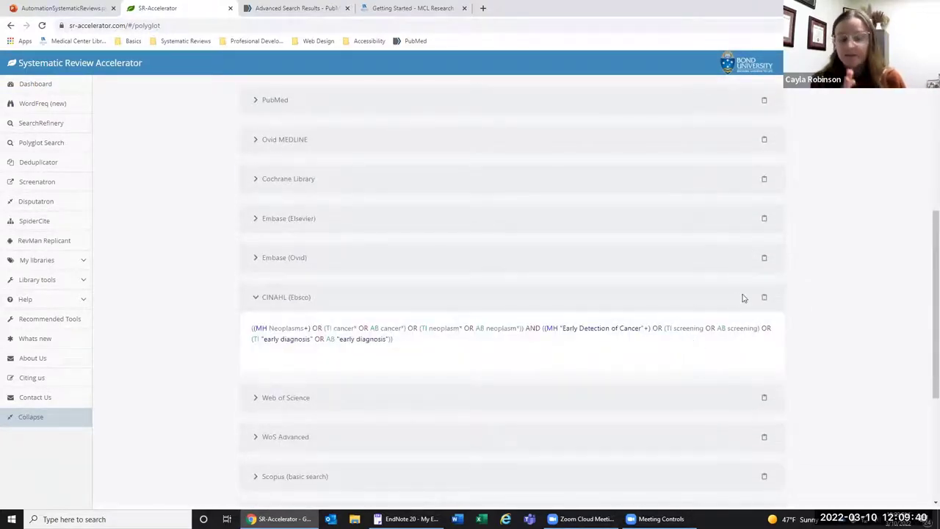
scroll(751, 293, "up", 1)
scroll(750, 293, "up", 3)
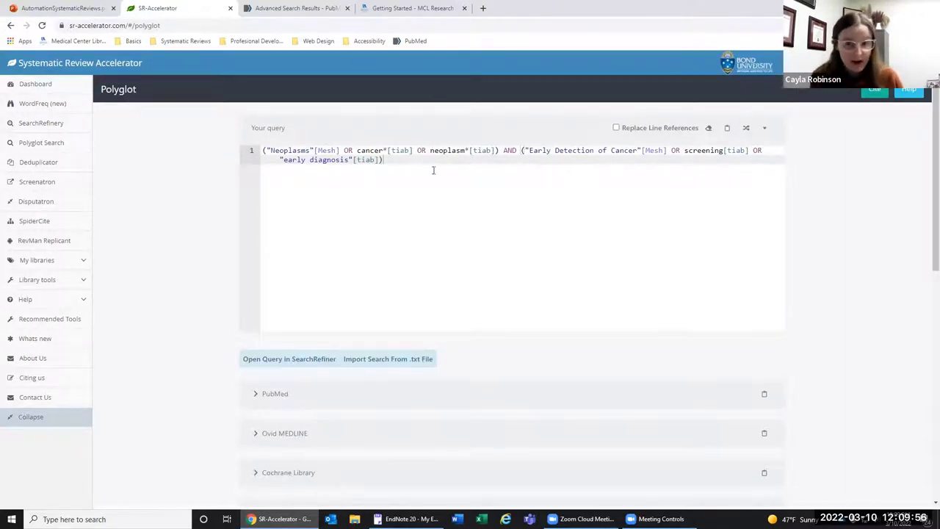
scroll(393, 165, "down", 2)
scroll(369, 279, "down", 3)
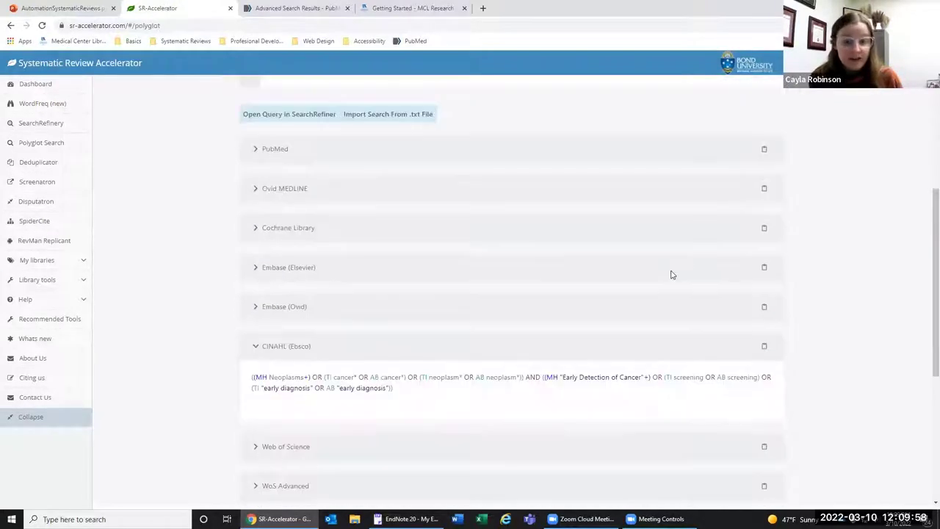
scroll(667, 274, "down", 2)
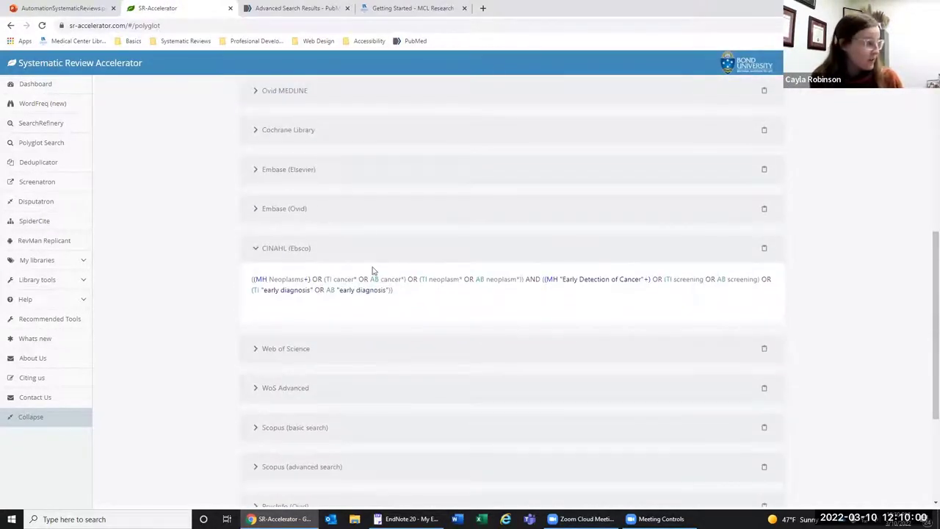
- Examine the subject headings, explode signs and title/abstract phrases in the CINAHL translation, and return to the source query
left_click_drag(255, 279, 308, 279)
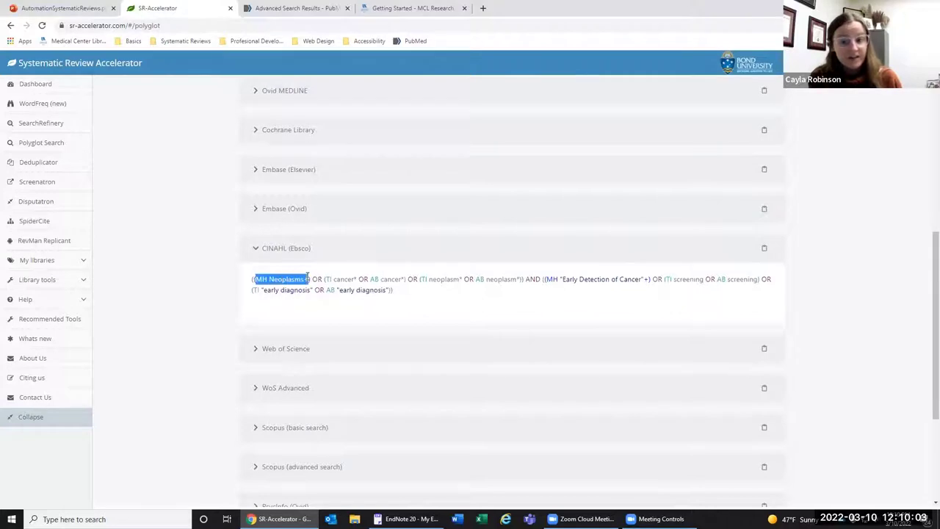
left_click(609, 282)
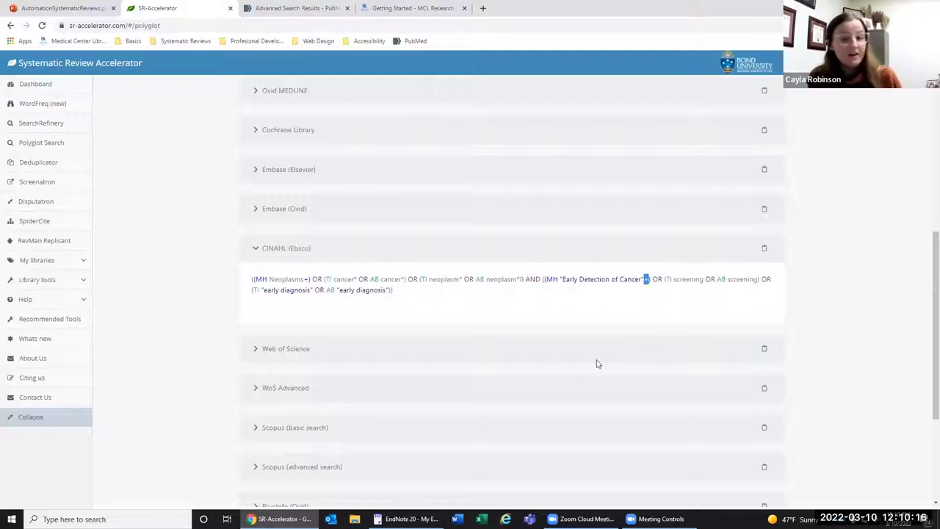
left_click(641, 278)
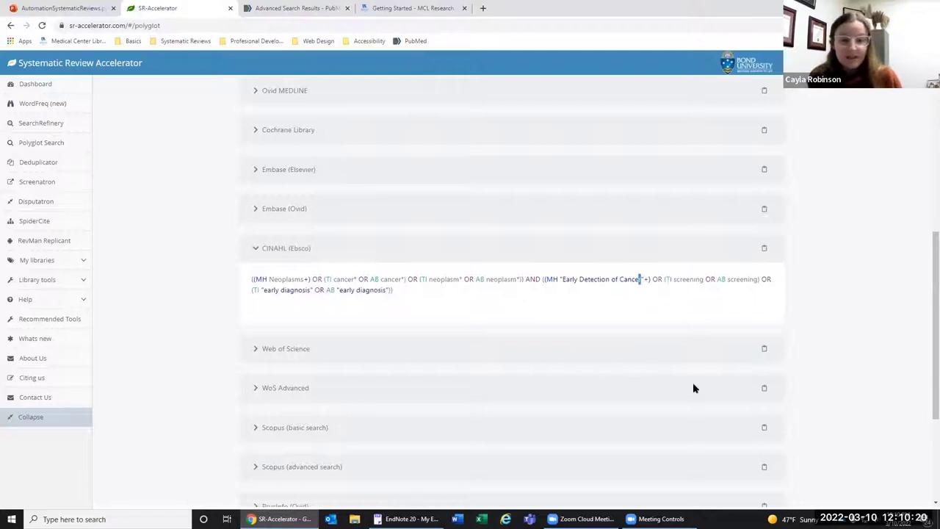
triple_click(459, 291)
left_click(615, 364)
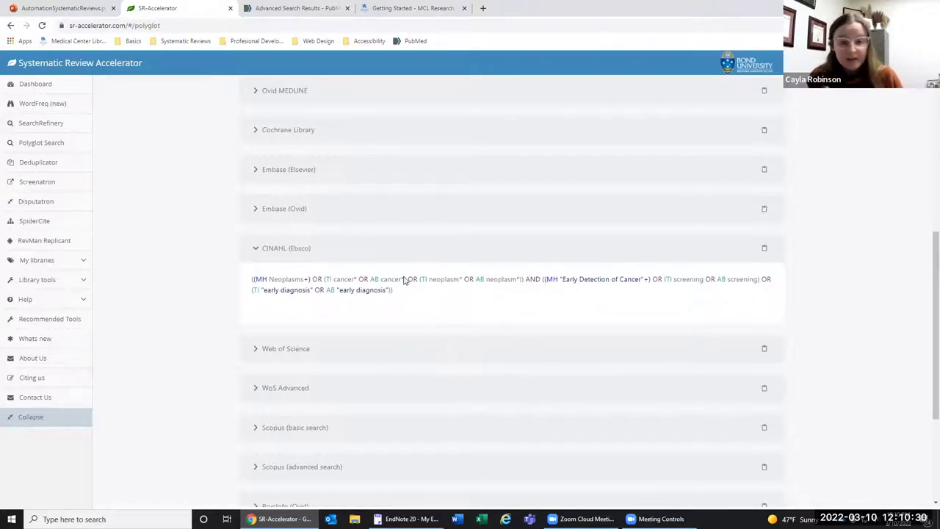
left_click_drag(404, 292, 349, 290)
left_click_drag(240, 298, 239, 289)
triple_click(348, 288)
left_click(397, 291)
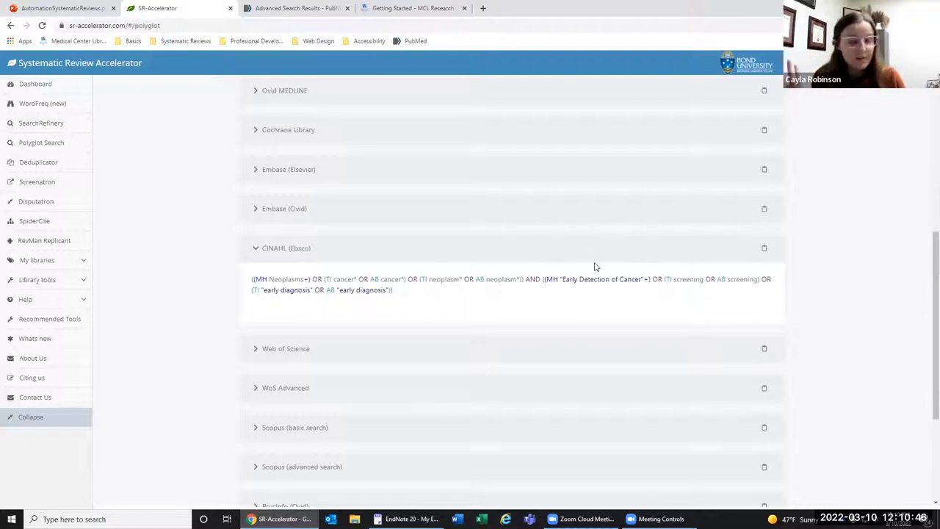
scroll(563, 304, "up", 5)
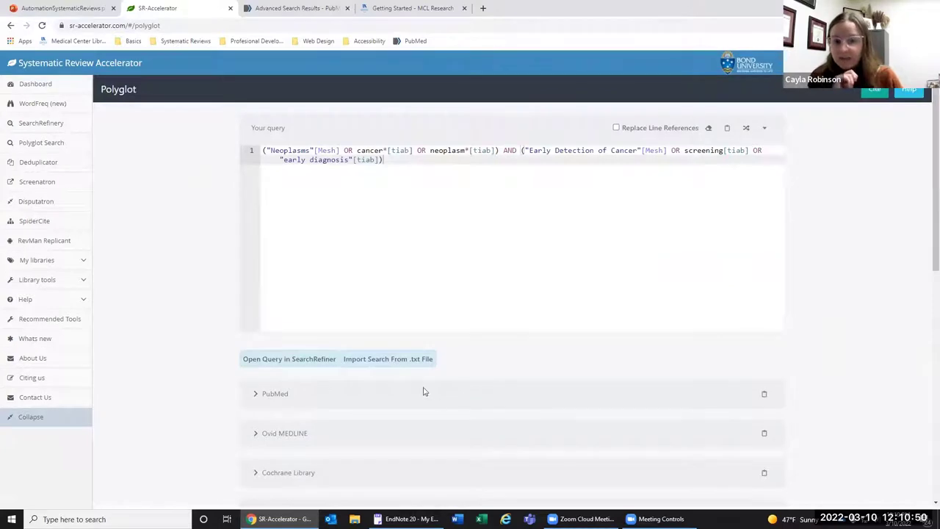
- Show slide 10 with the EndNote library in the PowerPoint presentation, and check the library in EndNote
left_click(11, 6)
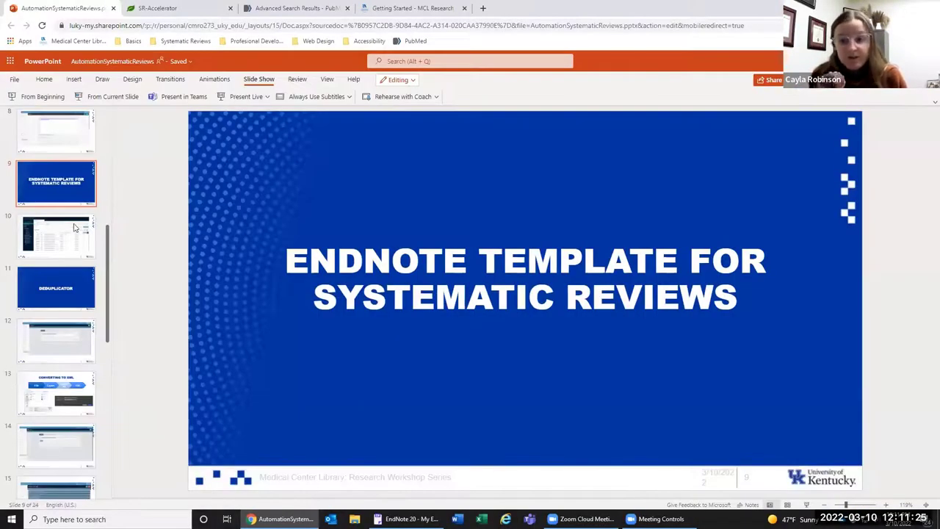
left_click(74, 228)
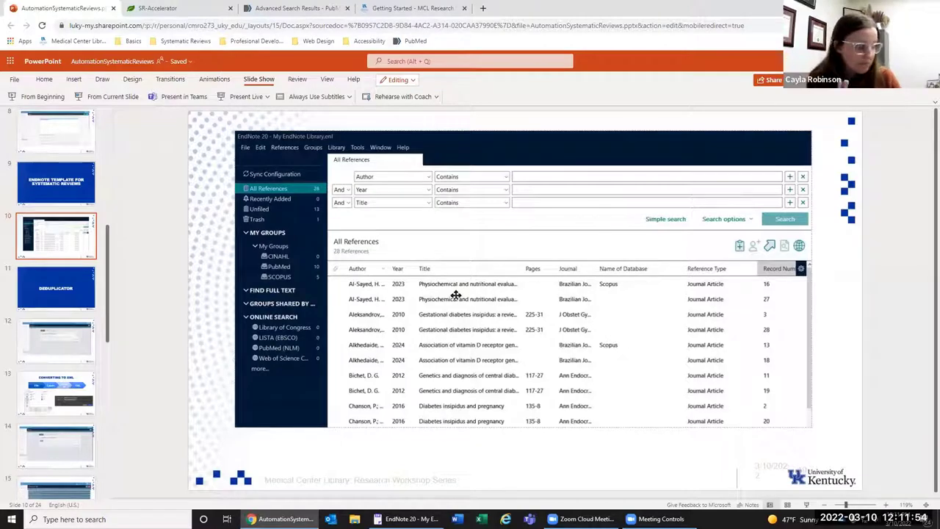
left_click(407, 519)
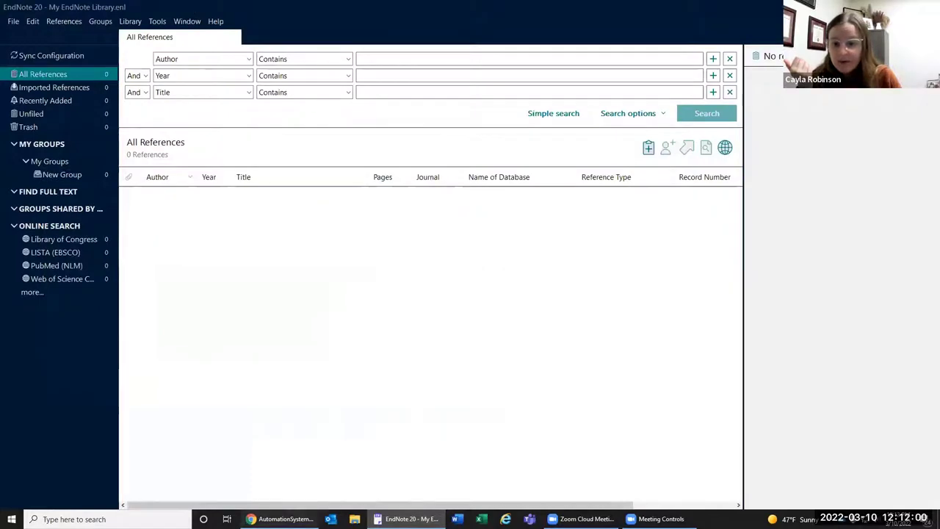
left_click(283, 518)
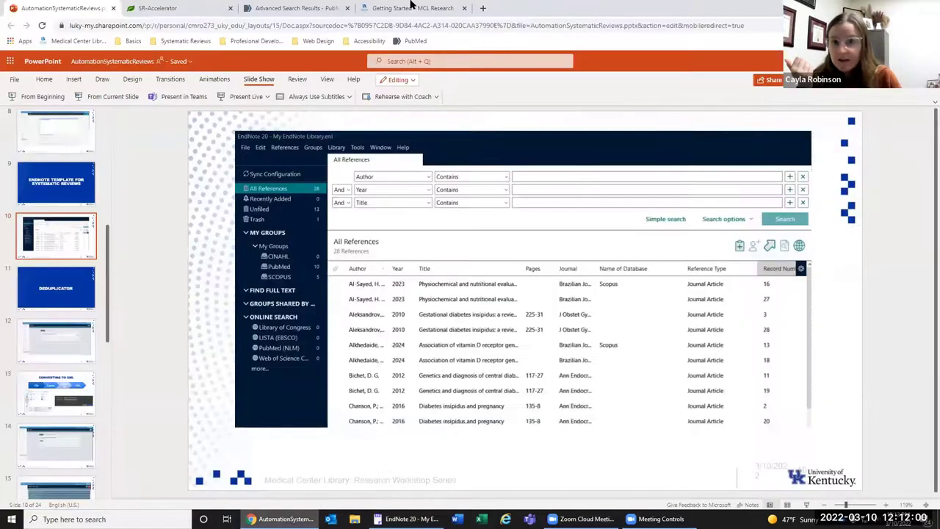
- Return to PubMed and open the results of the neoplasms and early cancer detection search
left_click(354, 7)
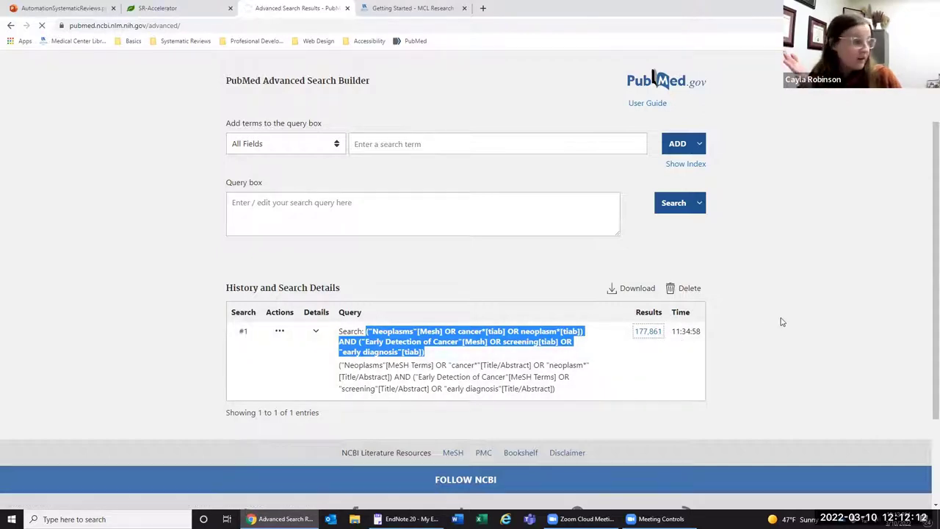
scroll(791, 347, "up", 2)
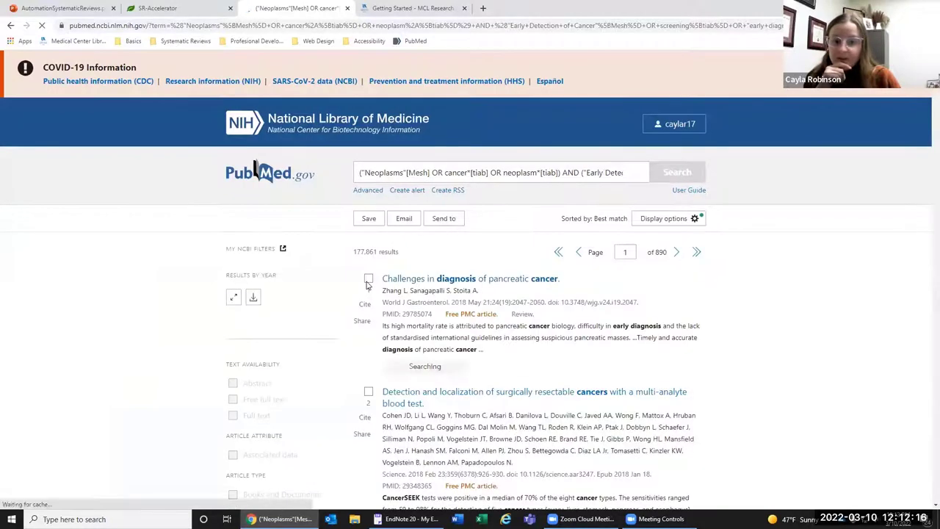
left_click(368, 278)
scroll(381, 202, "down", 2)
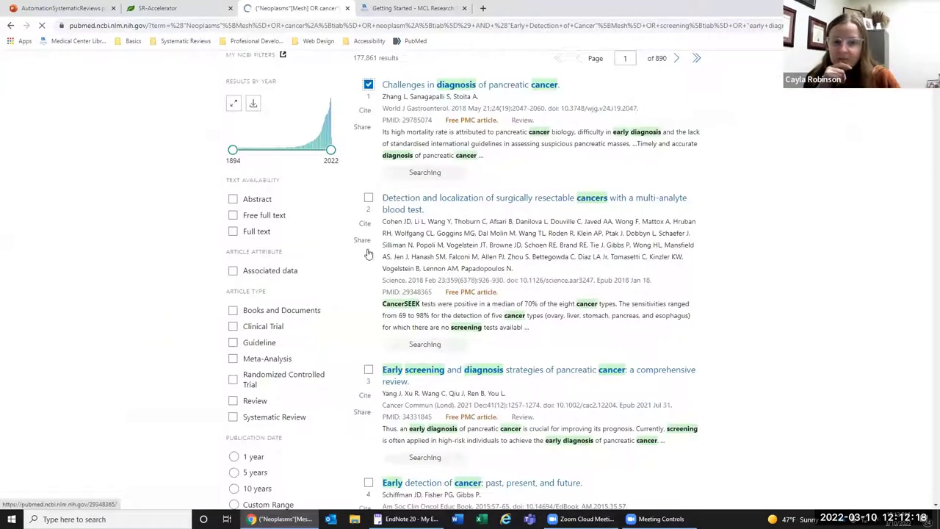
scroll(371, 382, "up", 2)
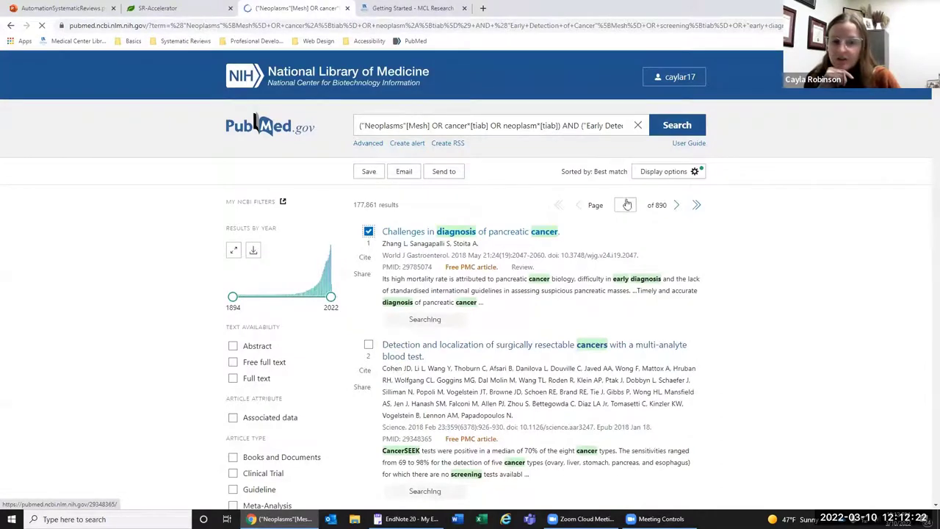
left_click(369, 345)
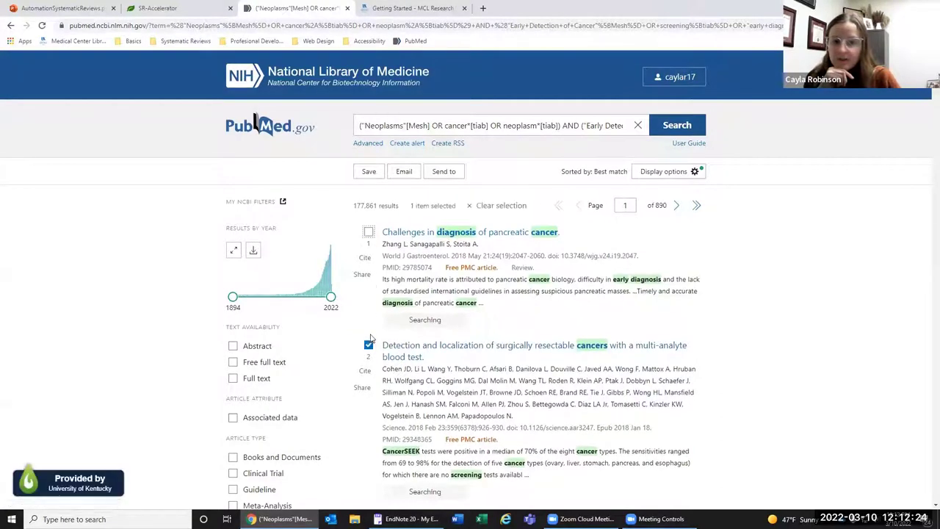
scroll(503, 269, "down", 3)
scroll(451, 220, "up", 4)
- Create a citation manager file of all results on this page and open the downloaded nbib file in EndNote to import it
left_click(443, 171)
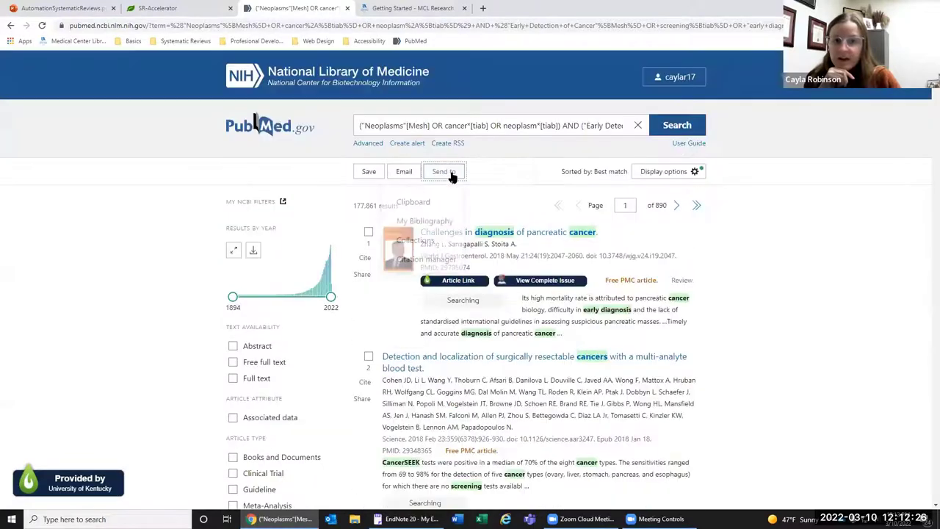
left_click(430, 262)
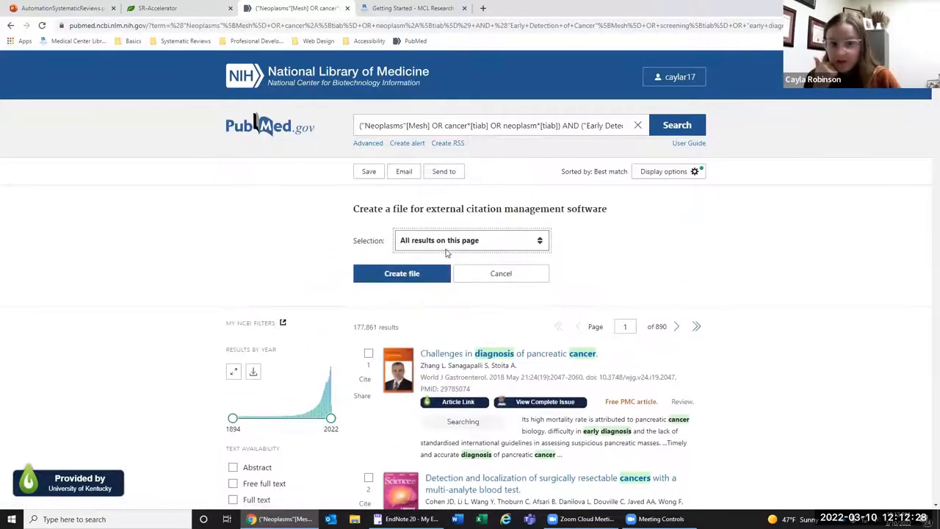
left_click(446, 248)
left_click(439, 255)
left_click(814, 260)
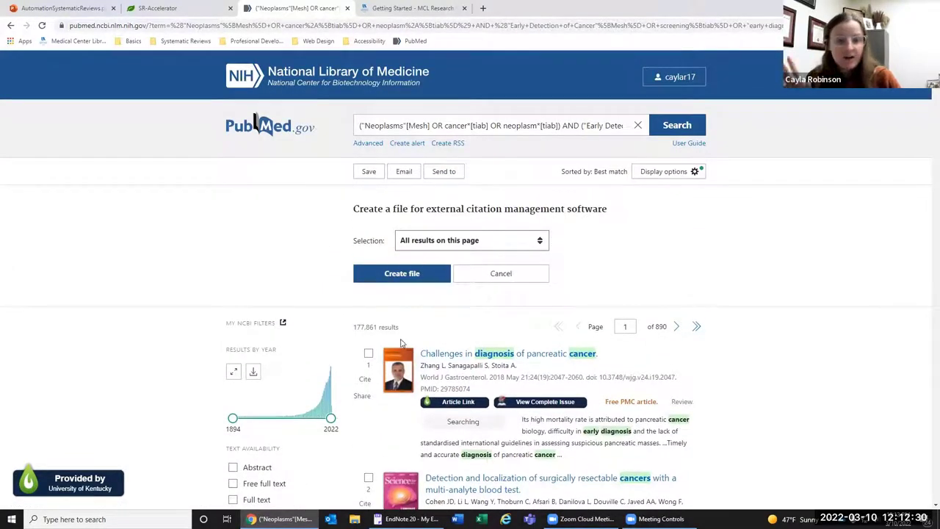
left_click_drag(402, 335, 350, 329)
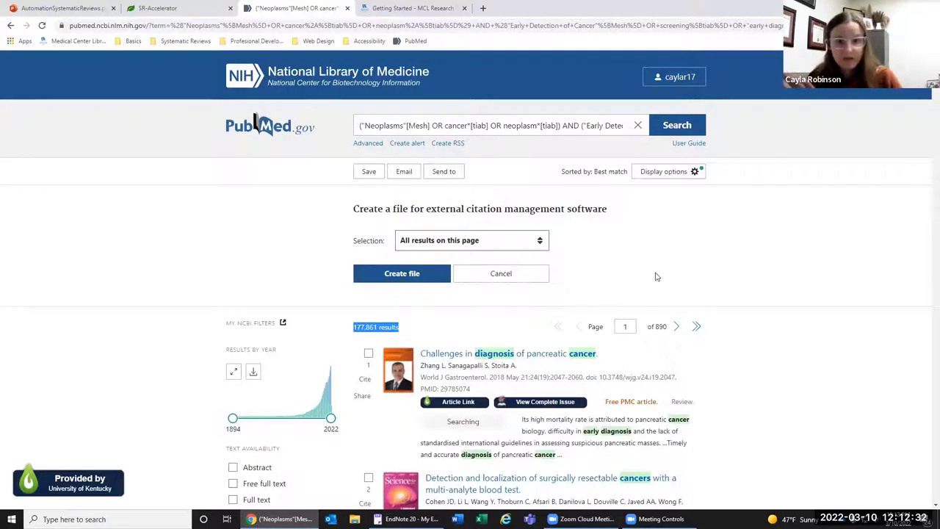
left_click(397, 274)
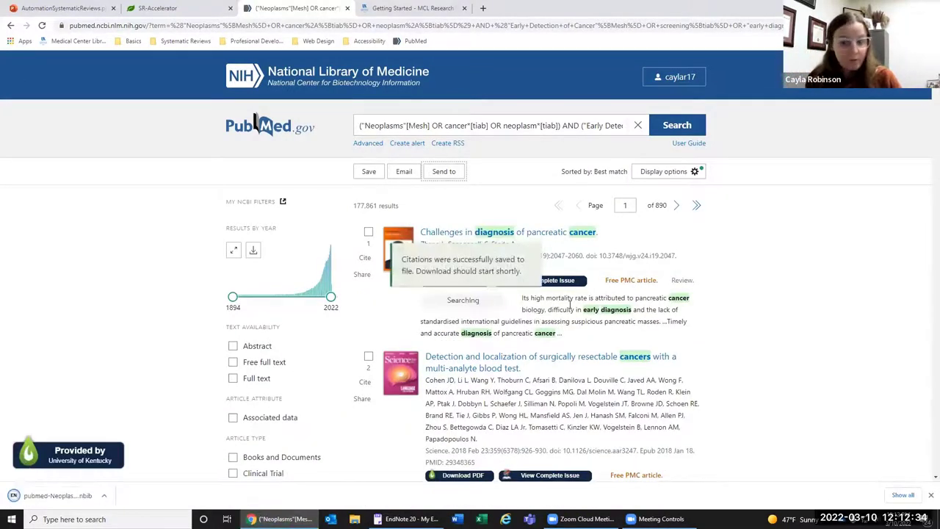
left_click(20, 502)
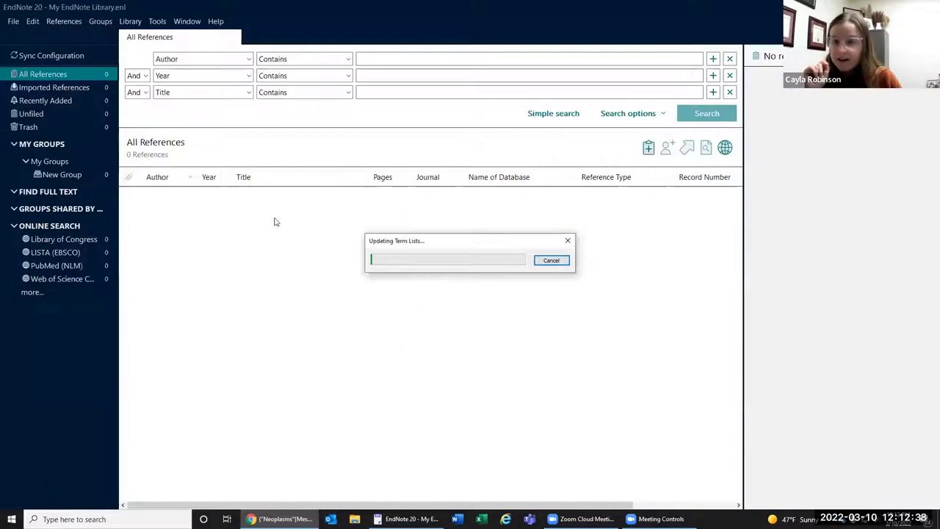
- Rename the empty New Group under My Groups as PubMed
right_click(69, 175)
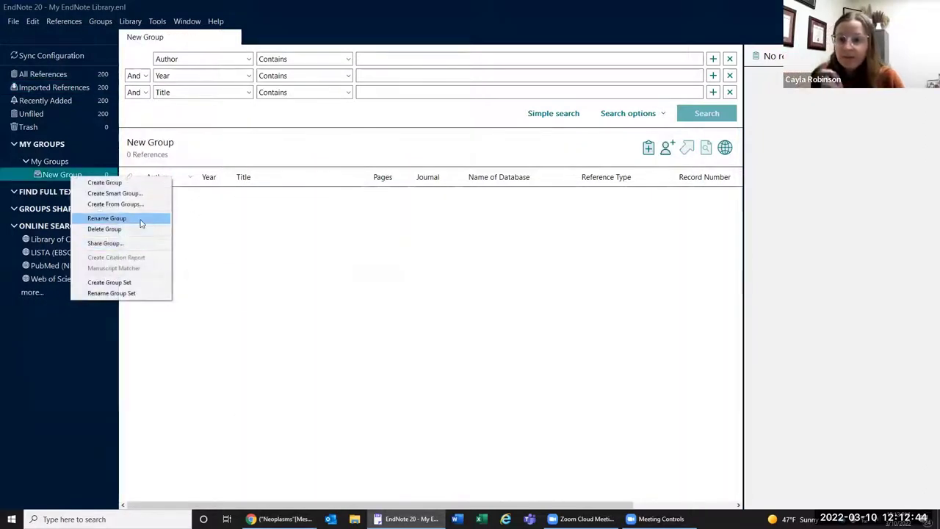
left_click(106, 218)
type("Pubme")
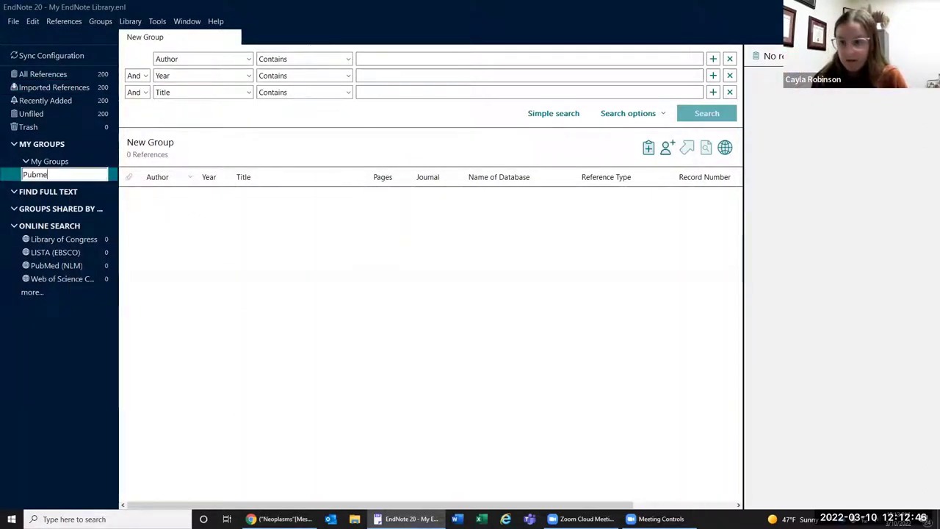
key("BackSpace")
key("BackSpace")
type("Med")
key("Return")
- Create a second group named CINAHL in the My Groups set
left_click(75, 162)
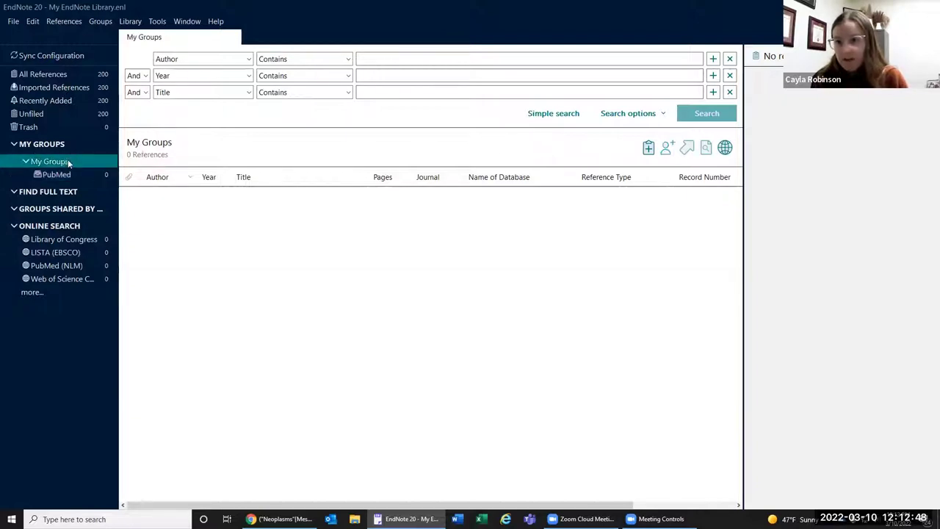
right_click(75, 162)
left_click(95, 168)
type("CINAHL")
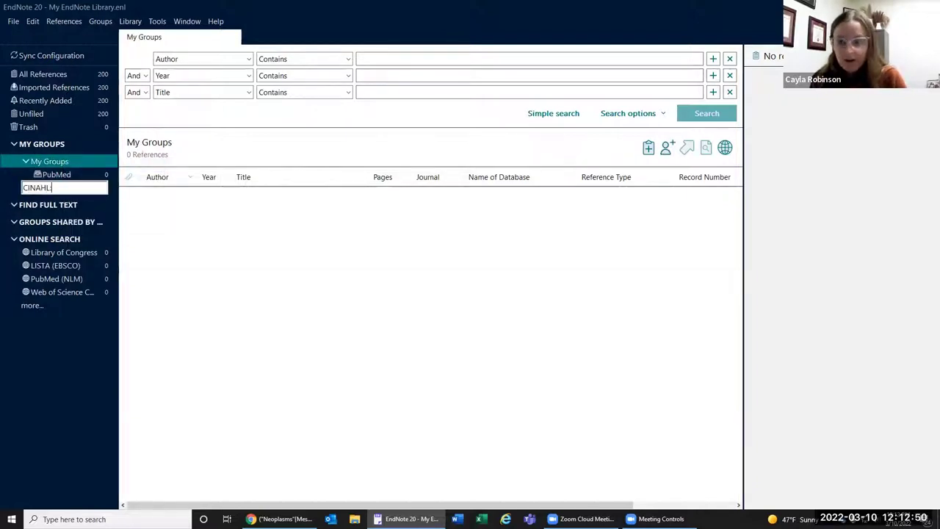
key("Return")
- Add all unfiled references to the PubMed group and display that group
left_click(81, 103)
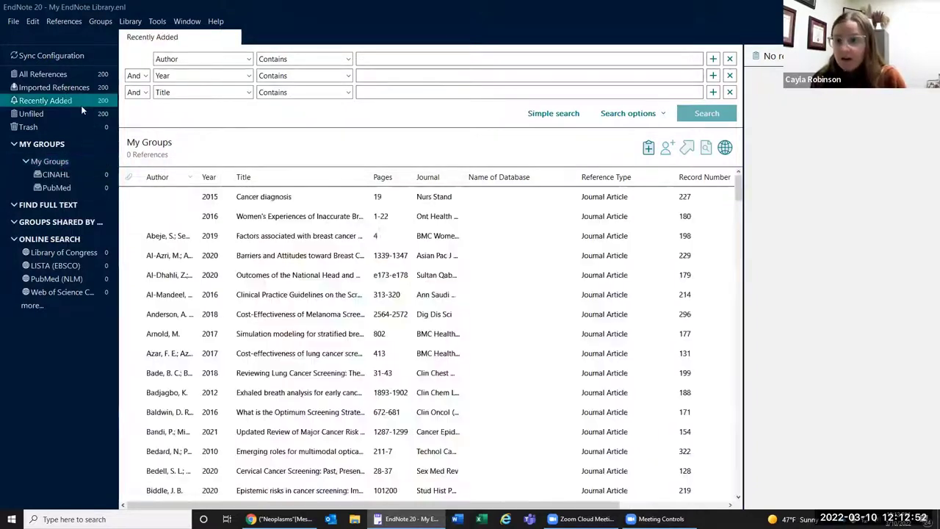
left_click(82, 111)
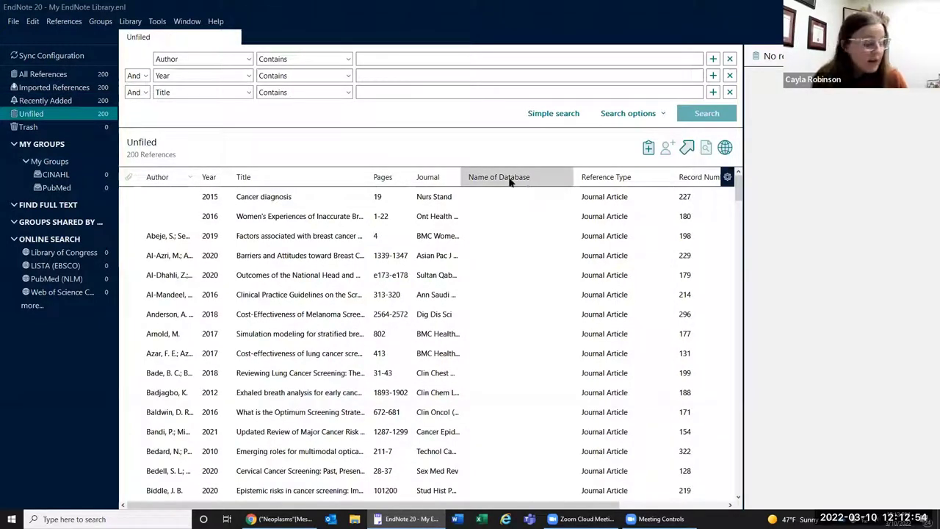
left_click(451, 196)
left_click_drag(737, 192, 737, 302)
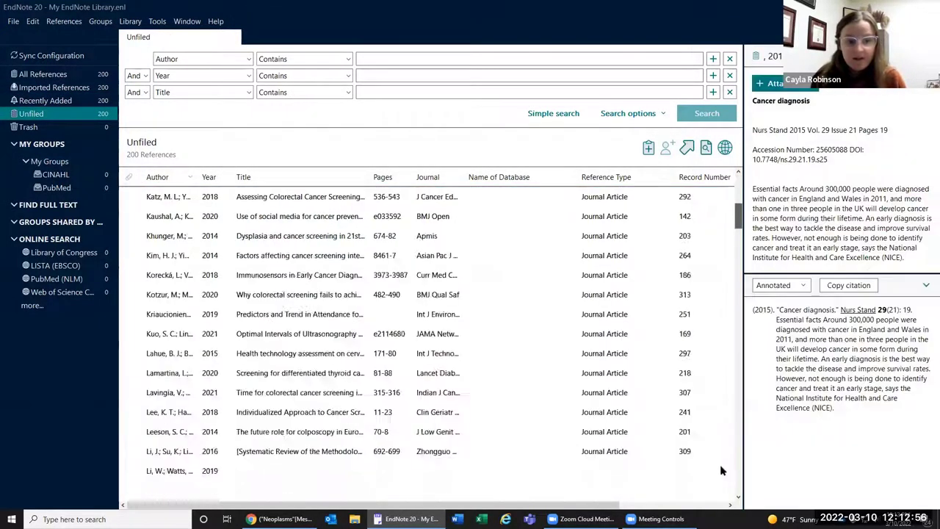
left_click(737, 477)
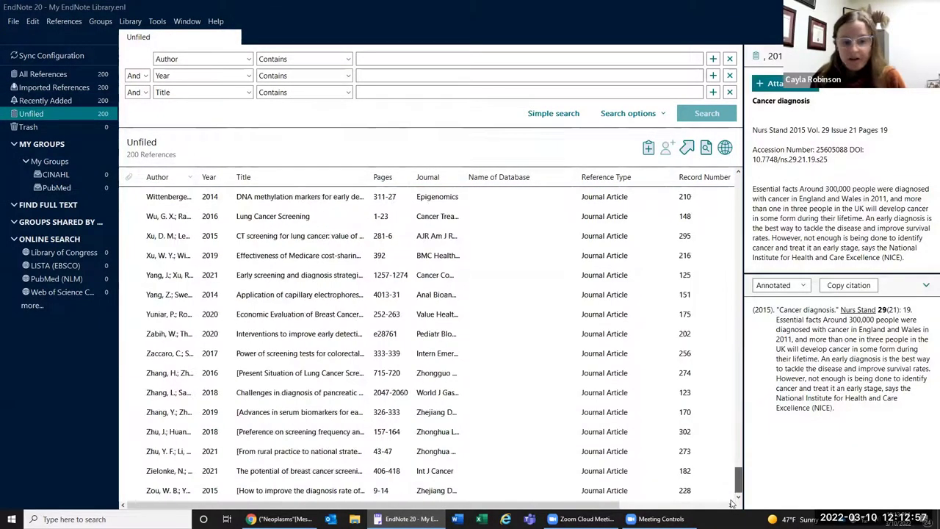
key("ctrl+a")
right_click(350, 250)
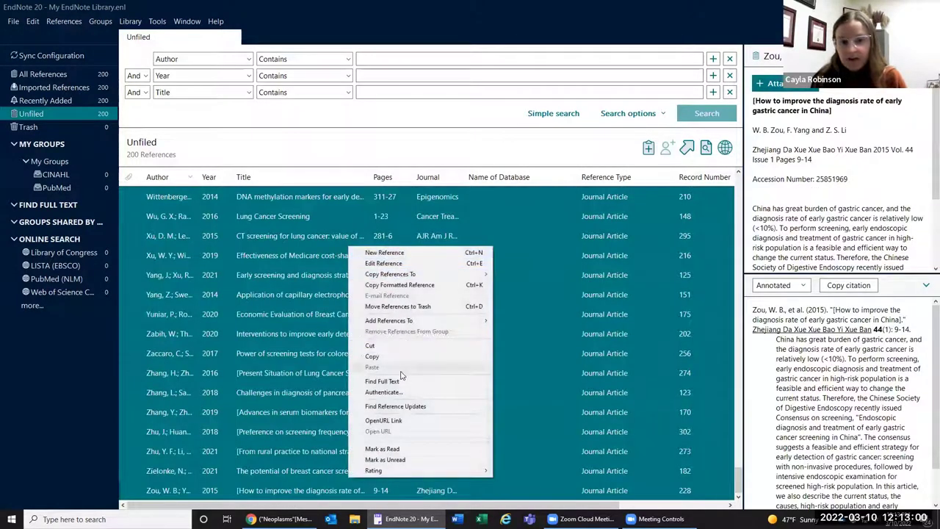
mouse_move(415, 322)
left_click(533, 357)
left_click(103, 188)
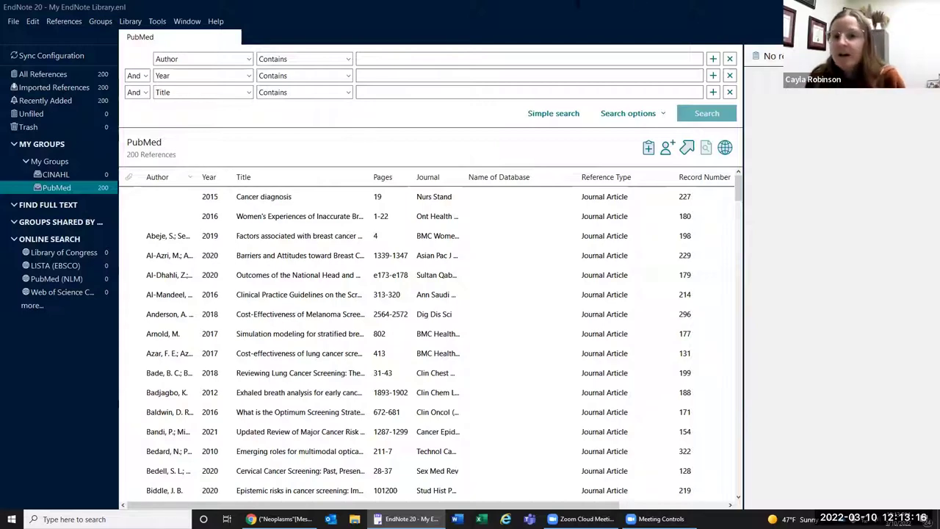
double_click(642, 11)
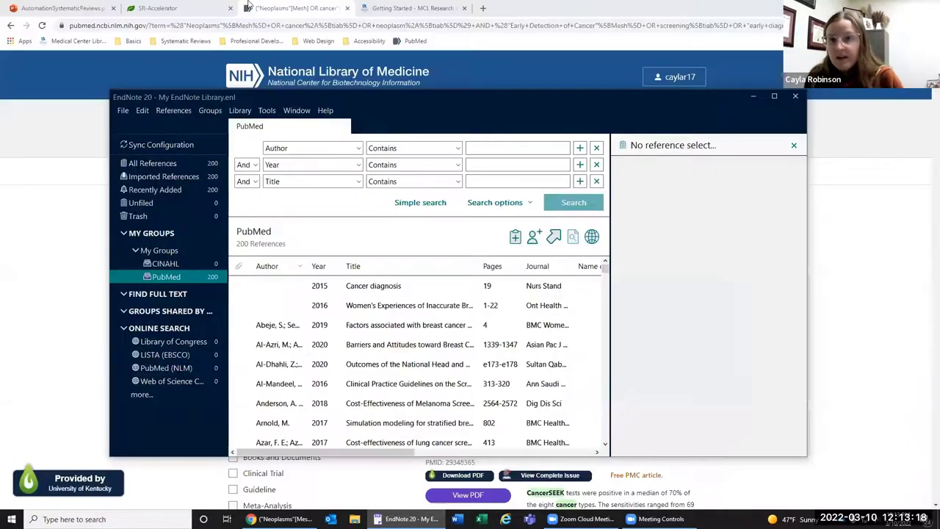
double_click(429, 107)
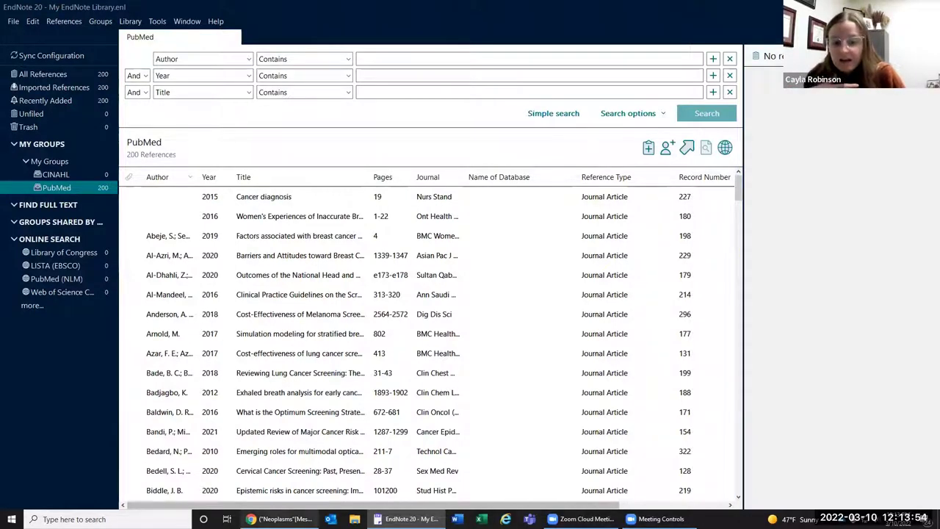
- Switch to the AutomationSystematicReviews presentation in the browser and show slide 11, Deduplicator
left_click(281, 519)
left_click(62, 8)
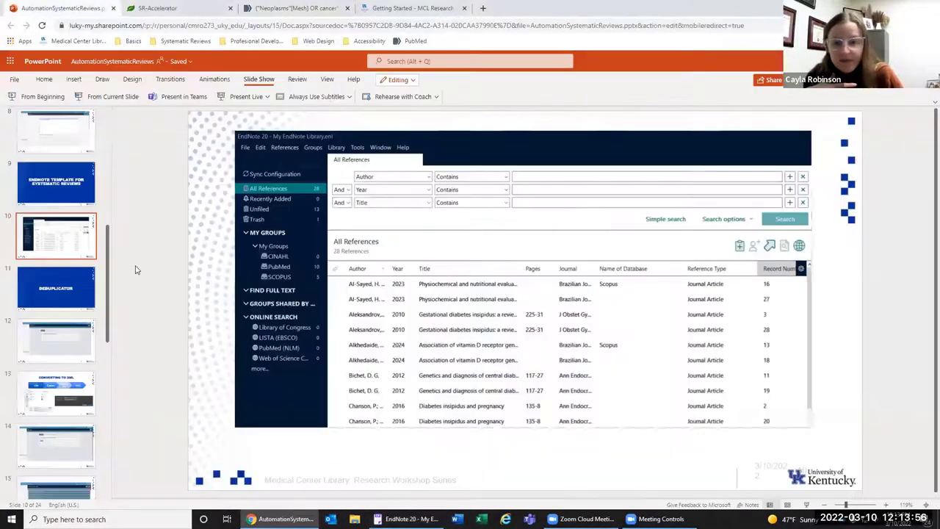
left_click(56, 290)
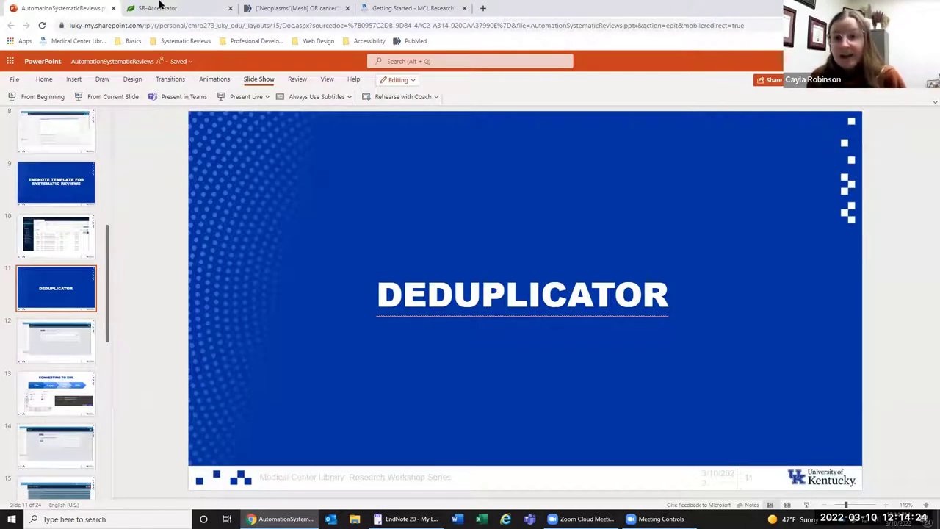
- Open the Deduplicator in Systematic Review Accelerator and close the previous untitled deduplication without saving it
left_click(195, 7)
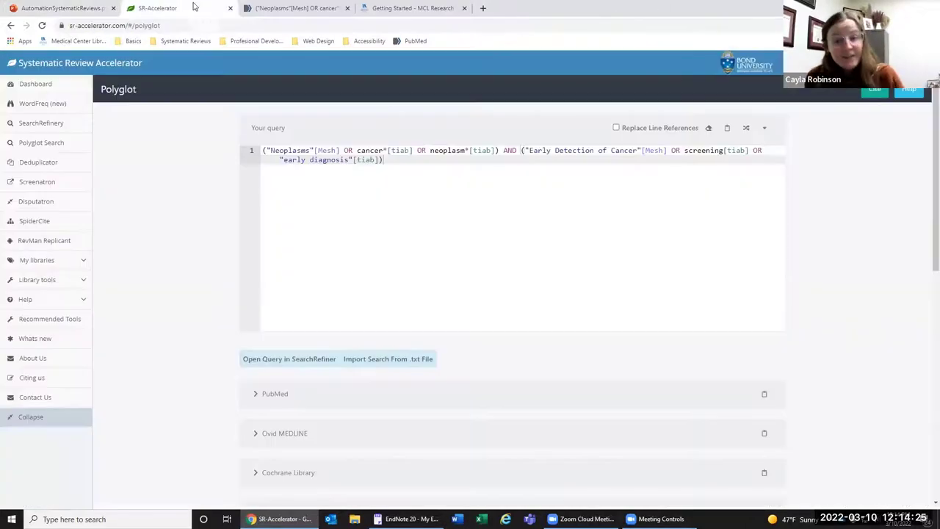
left_click(38, 162)
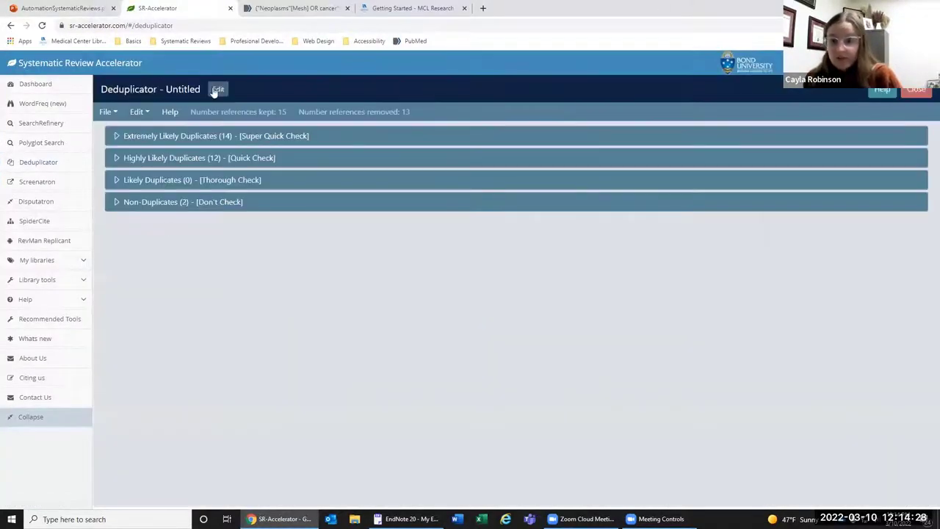
left_click(916, 89)
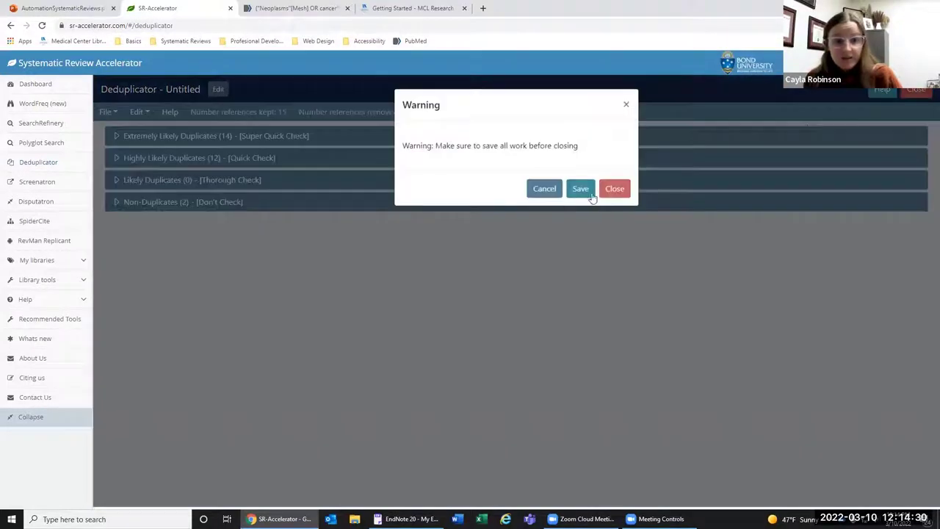
left_click(544, 187)
left_click(916, 89)
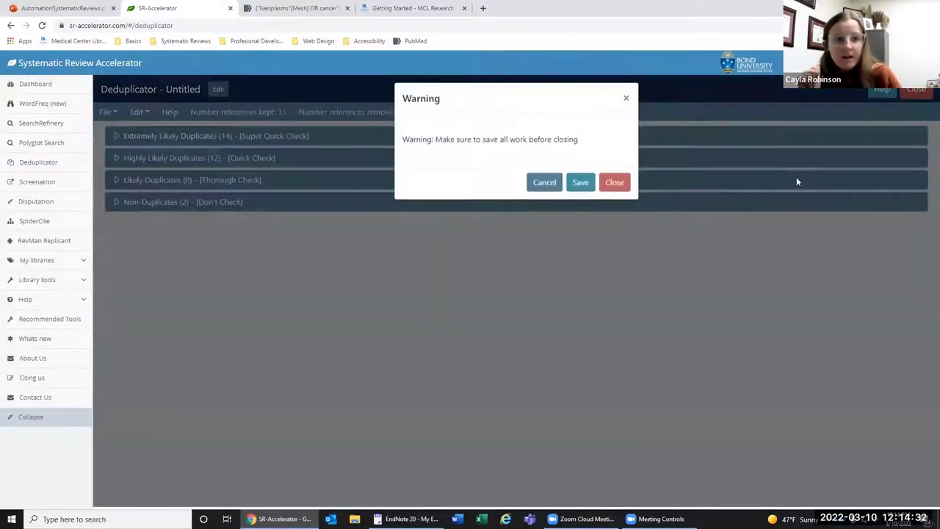
left_click(615, 183)
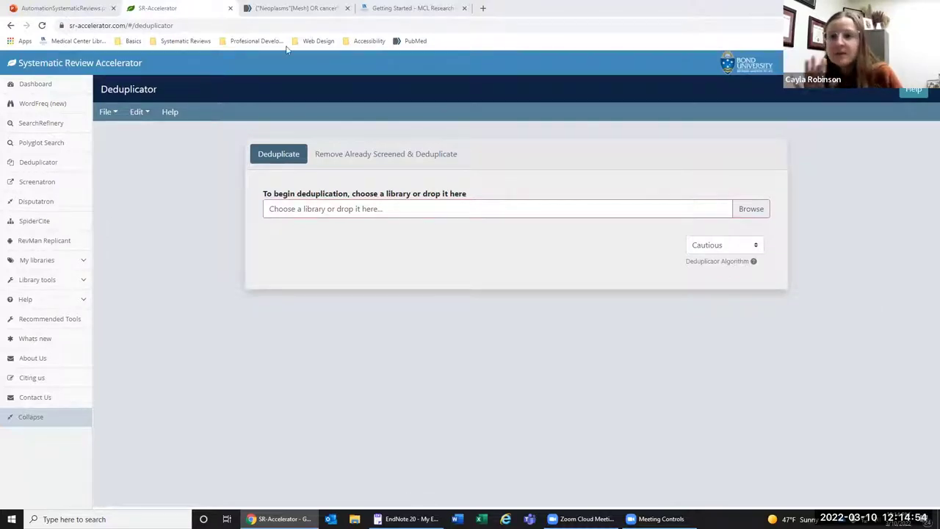
- Return to the presentation and show slide 12 with the Deduplicator, followed by slide 13 on converting to XML
left_click(96, 6)
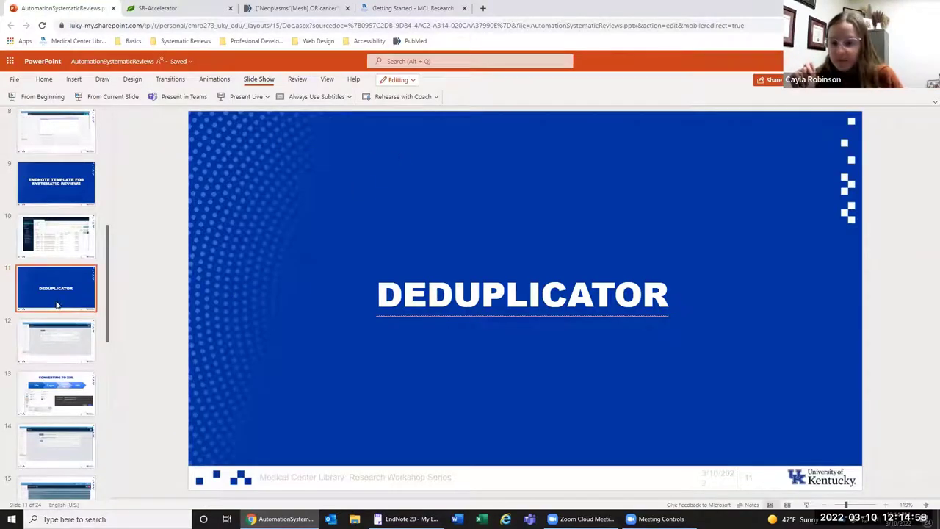
left_click(59, 335)
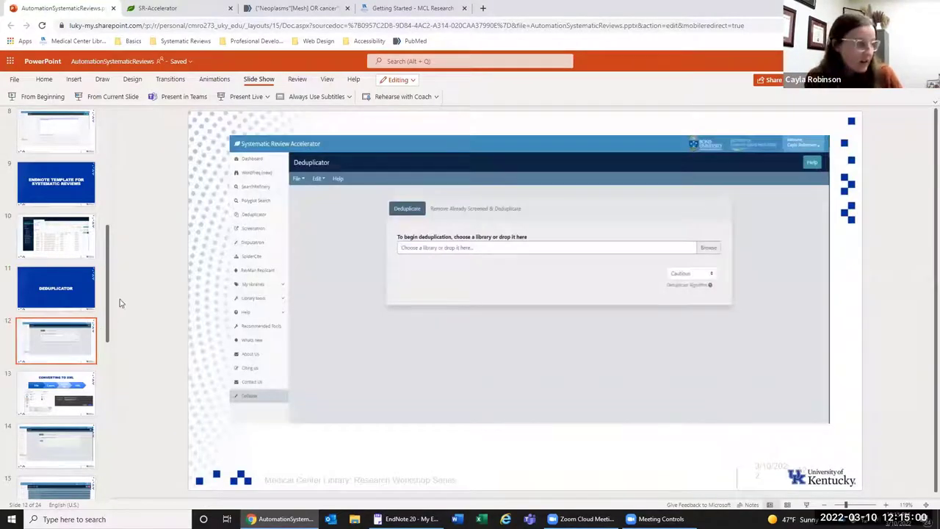
scroll(70, 335, "down", 1)
left_click(71, 339)
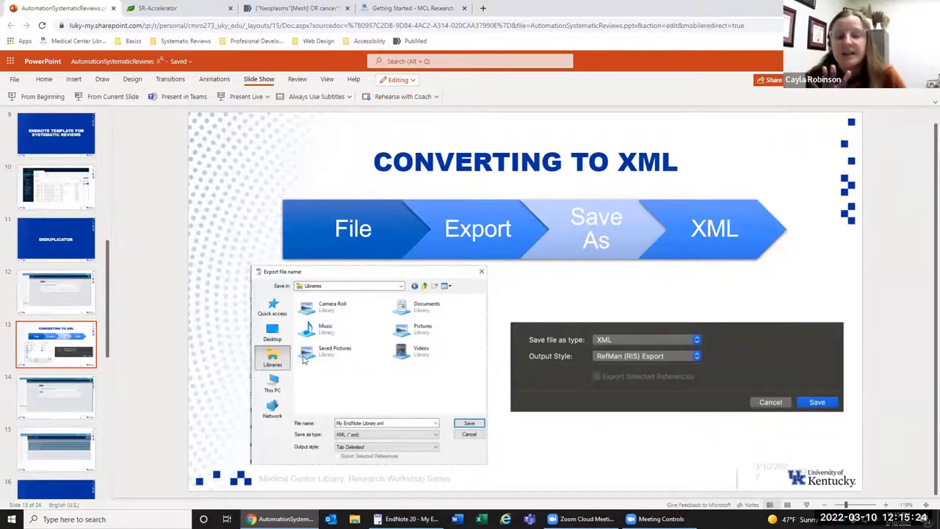
left_click(393, 351)
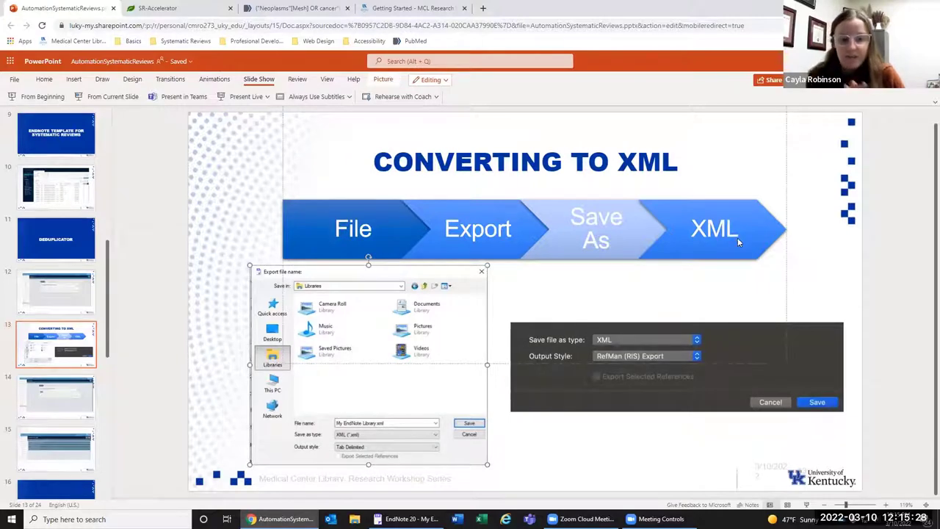
- Switch to EndNote, list all references in the library and select the 2015 reference "Cancer diagnosis"
key("alt+Tab")
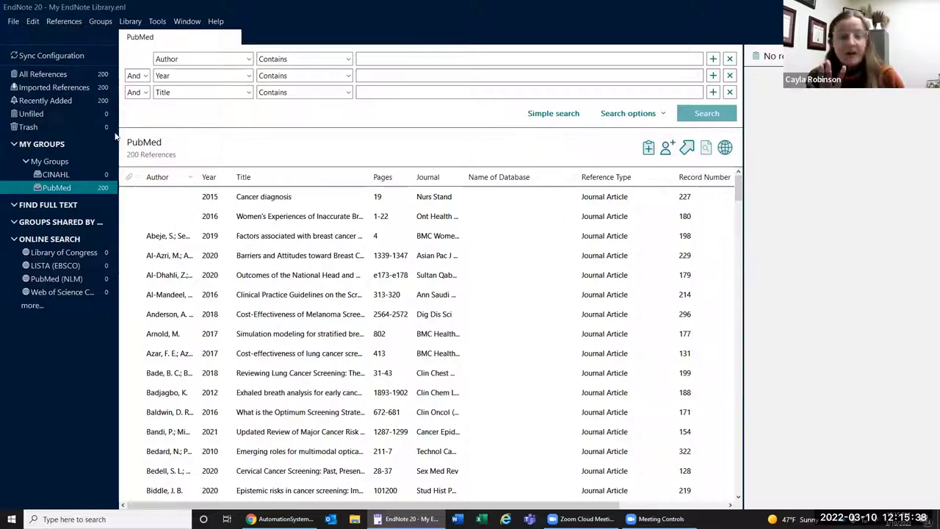
left_click(65, 73)
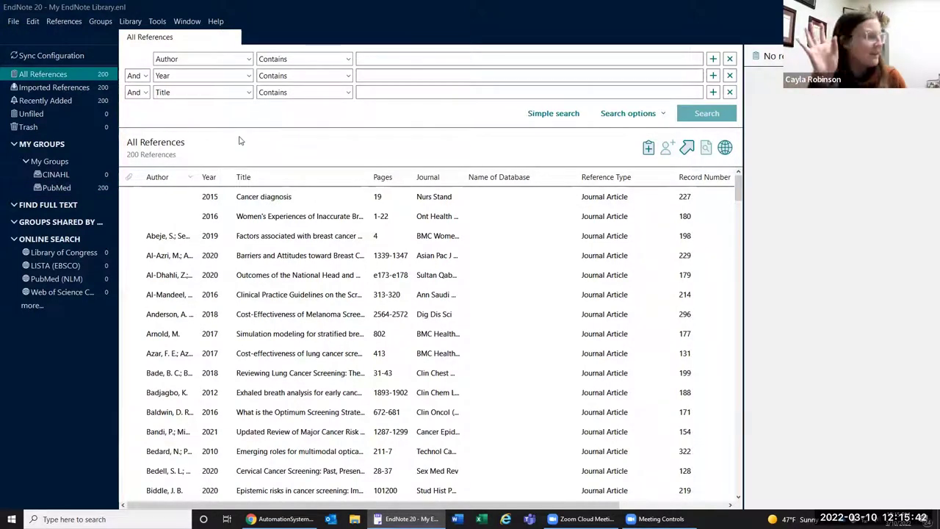
left_click(240, 298)
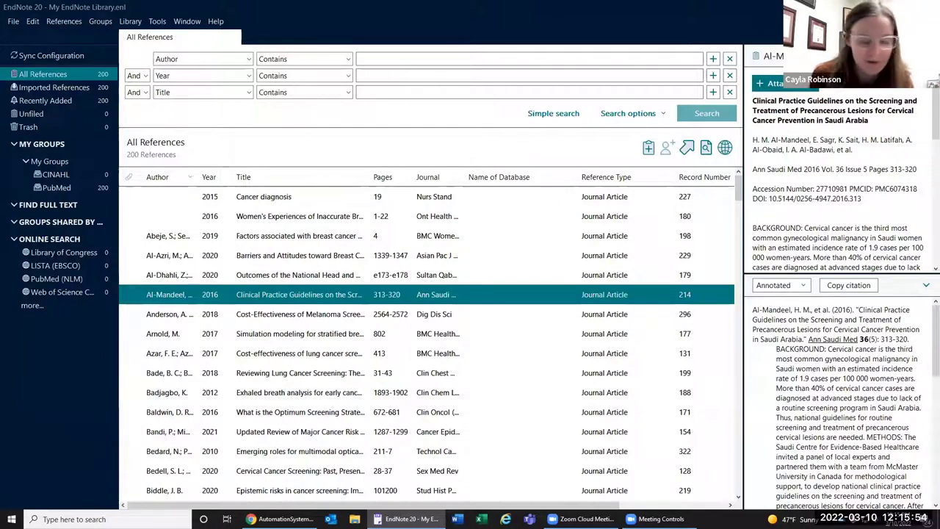
left_click(298, 218)
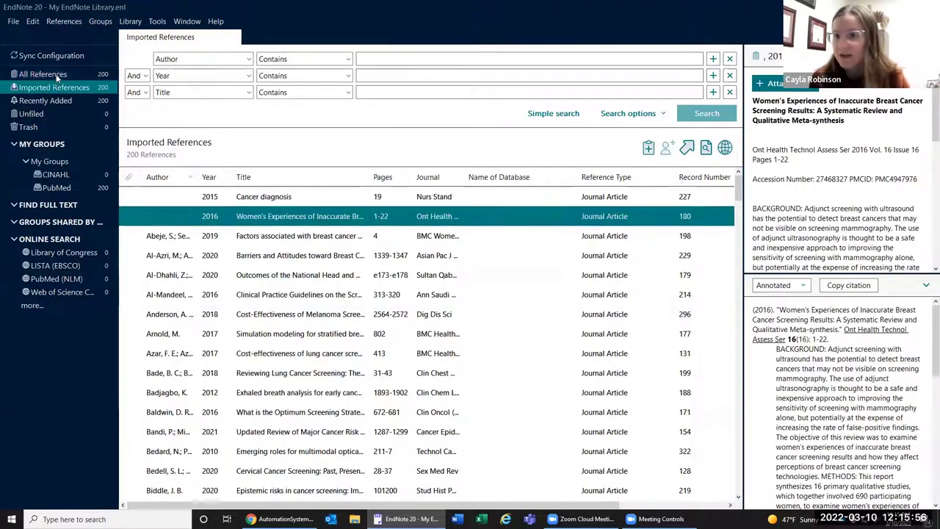
left_click(218, 195)
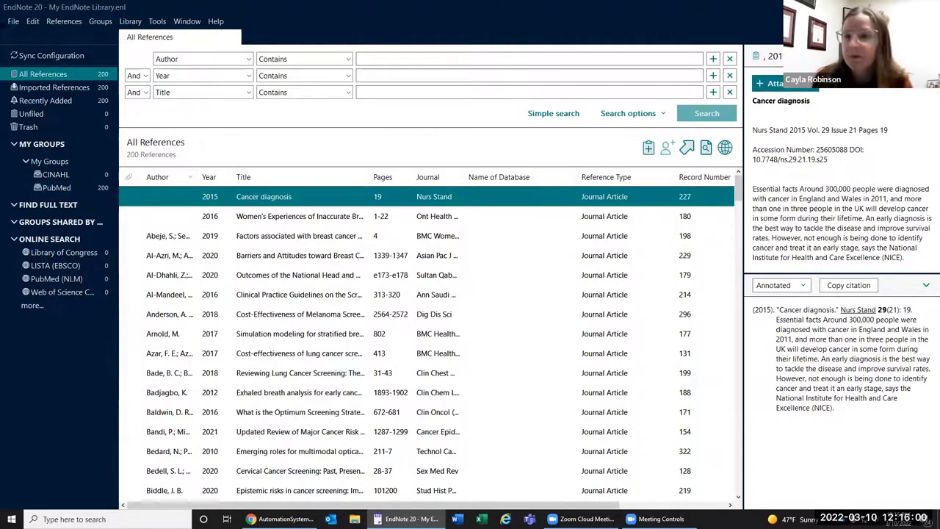
- Export to the Desktop as the XML file My EndNote Library.xml, with exporting of selected references enabled
left_click(13, 22)
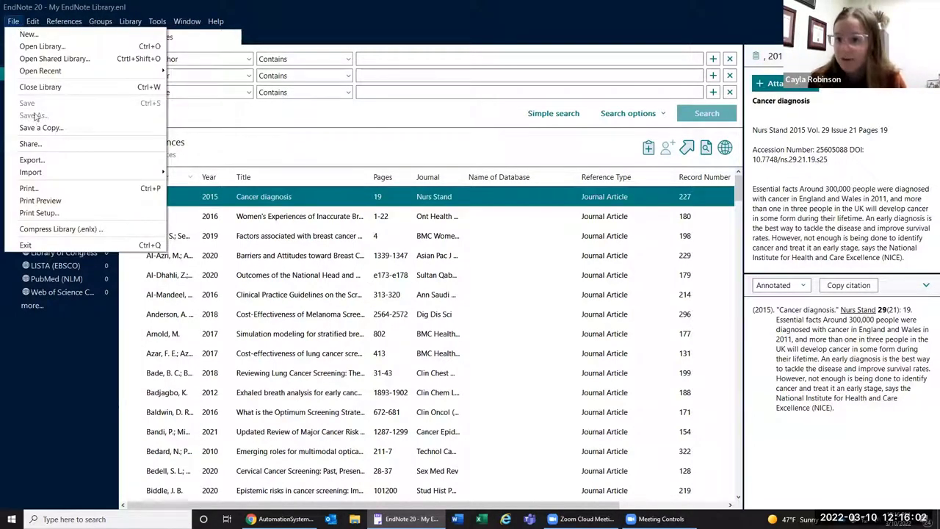
left_click(51, 160)
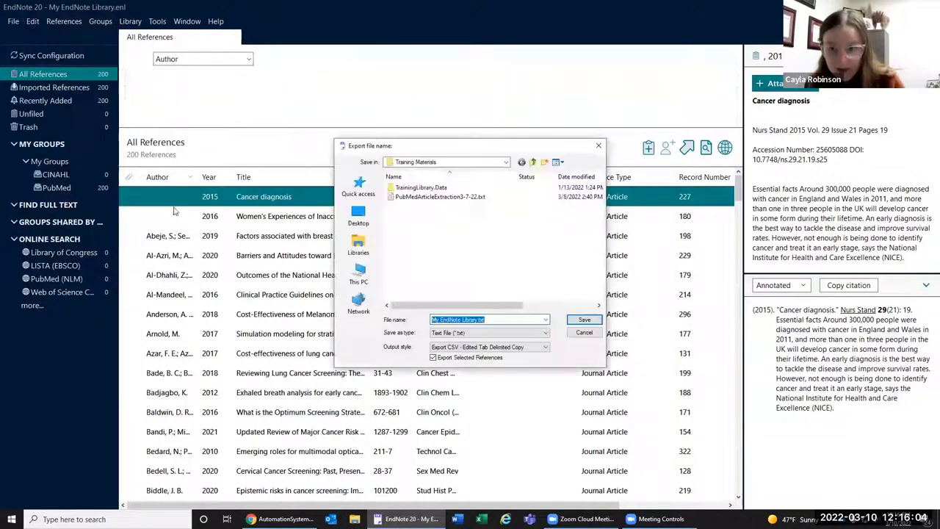
left_click(358, 213)
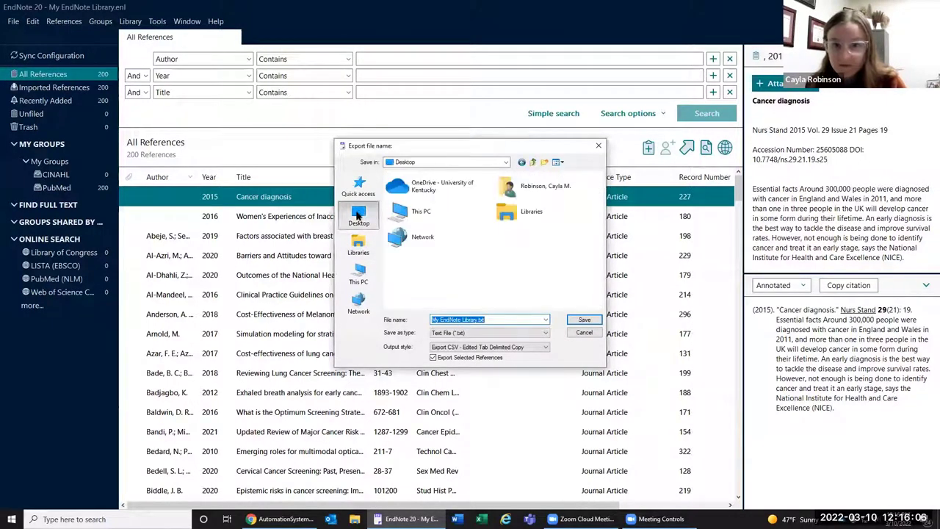
left_click(502, 333)
left_click(485, 360)
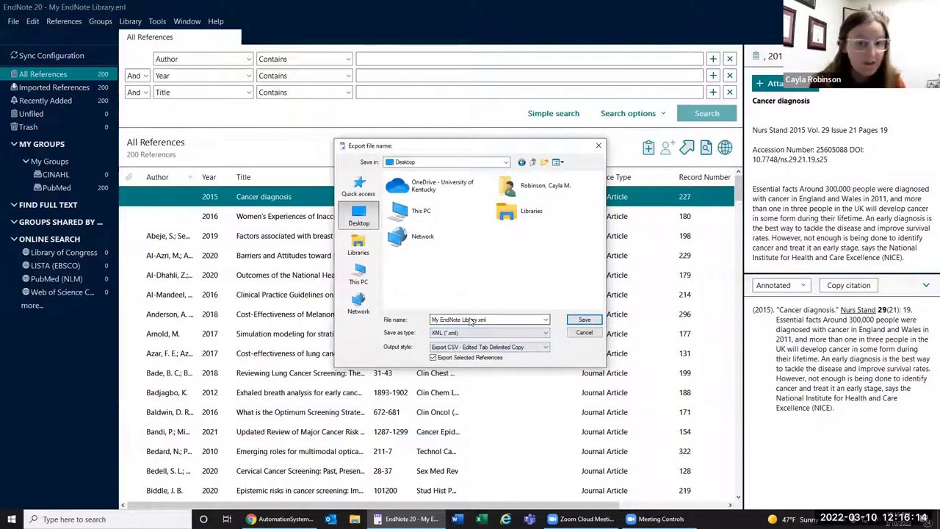
left_click(584, 320)
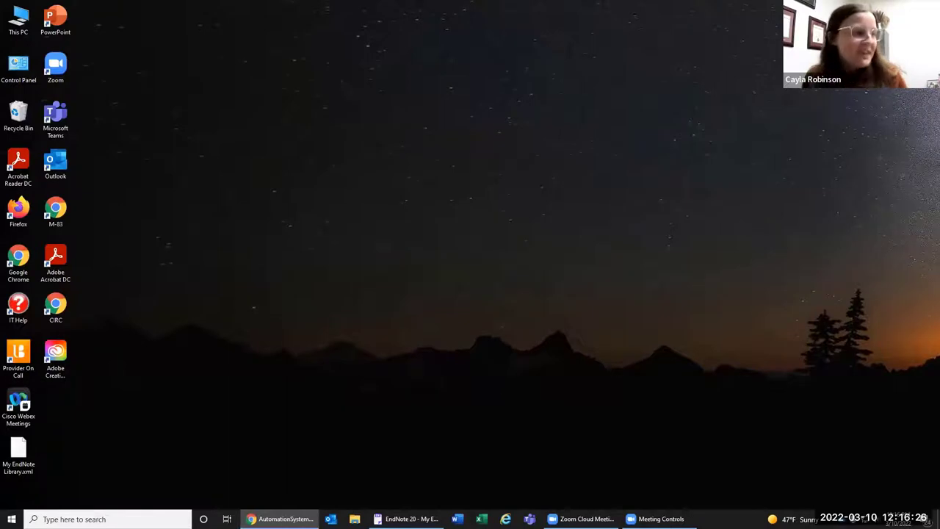
- Open the exported My EndNote Library.xml from the Desktop in Notepad to check its contents, and close it
left_click(18, 454)
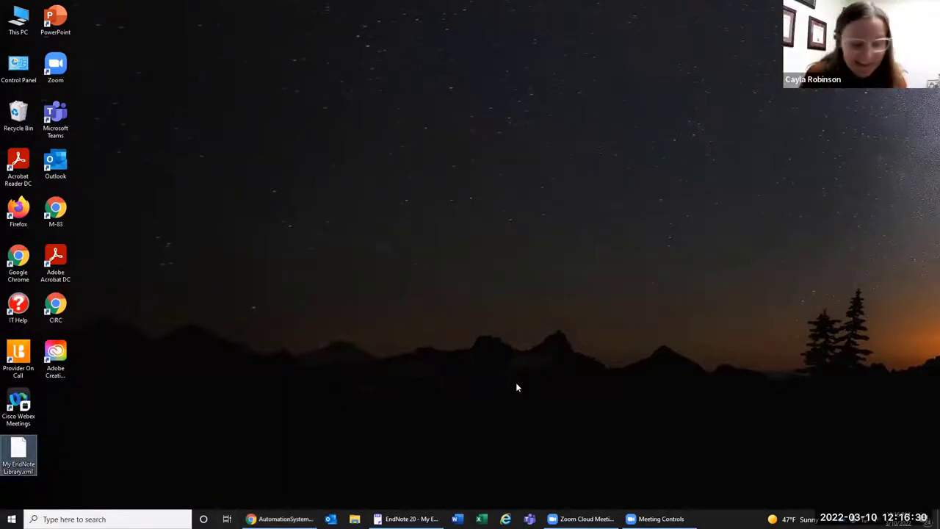
key("Return")
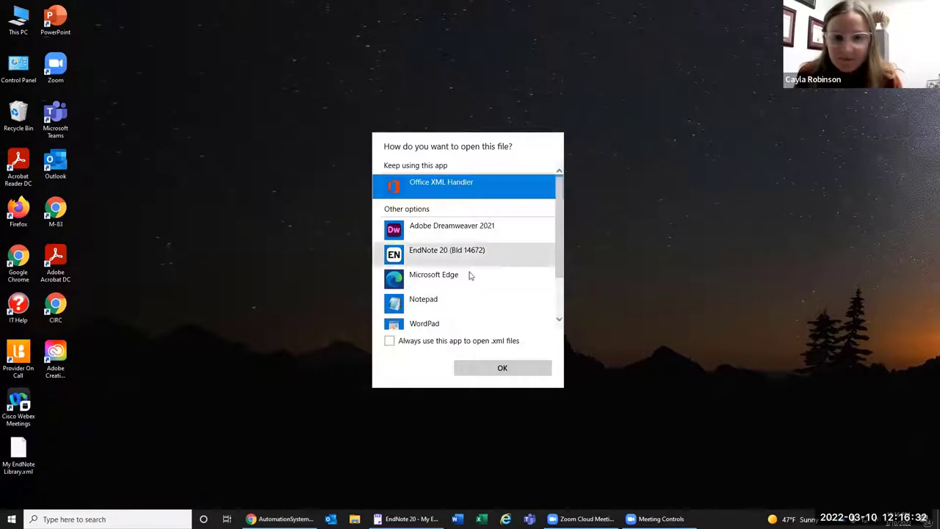
double_click(476, 306)
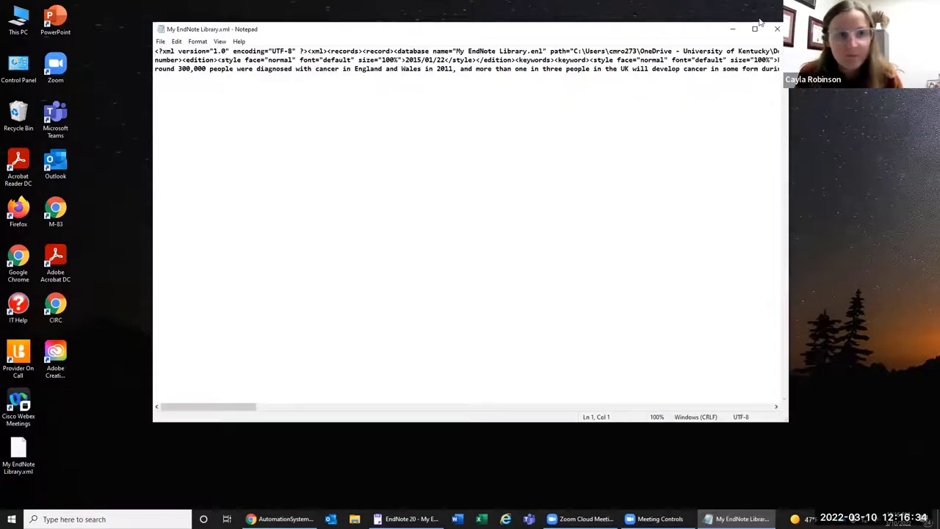
left_click(776, 28)
- Switch to EndNote, close it and reopen My EndNote Library to clear the reference selection
left_click(410, 518)
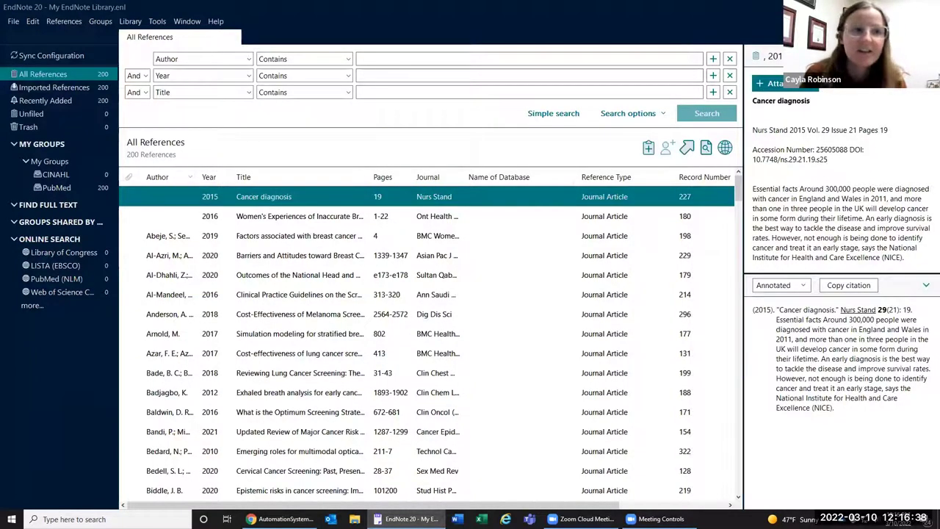
key("alt+F4")
left_click(379, 519)
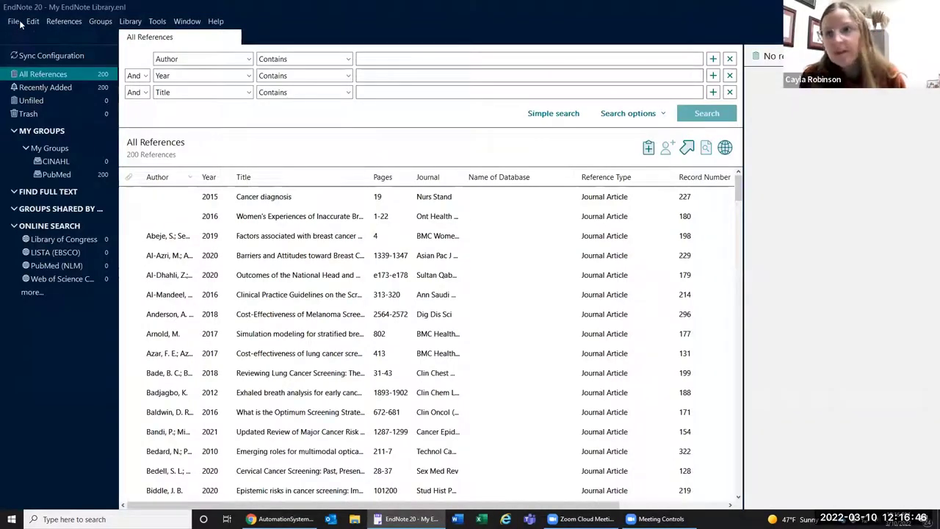
- Delete the exported My EndNote Library.xml from the Desktop and return to the maximized EndNote library
left_click(13, 21)
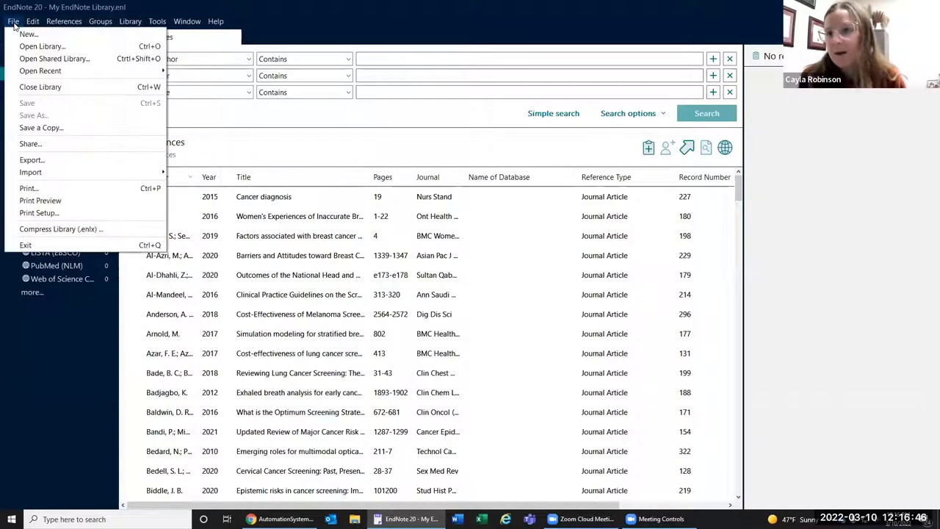
key("super+Down")
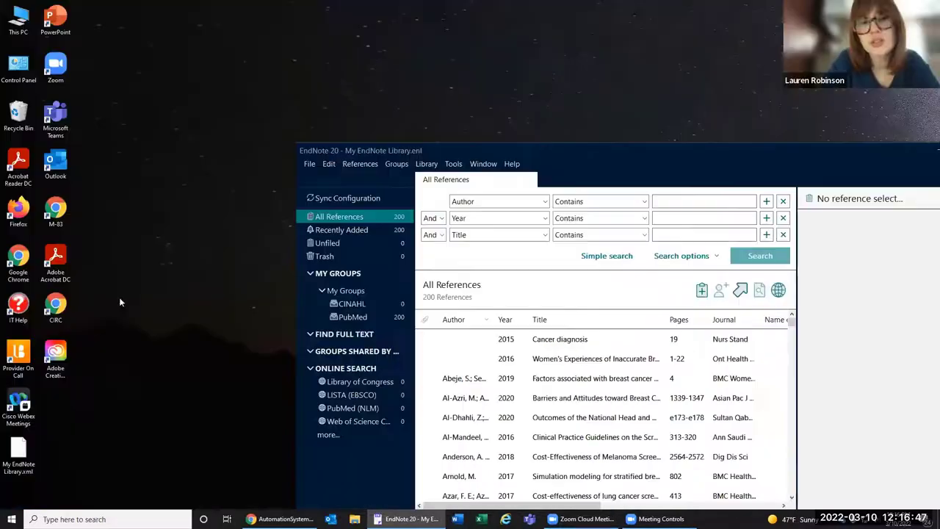
right_click(21, 448)
left_click(44, 413)
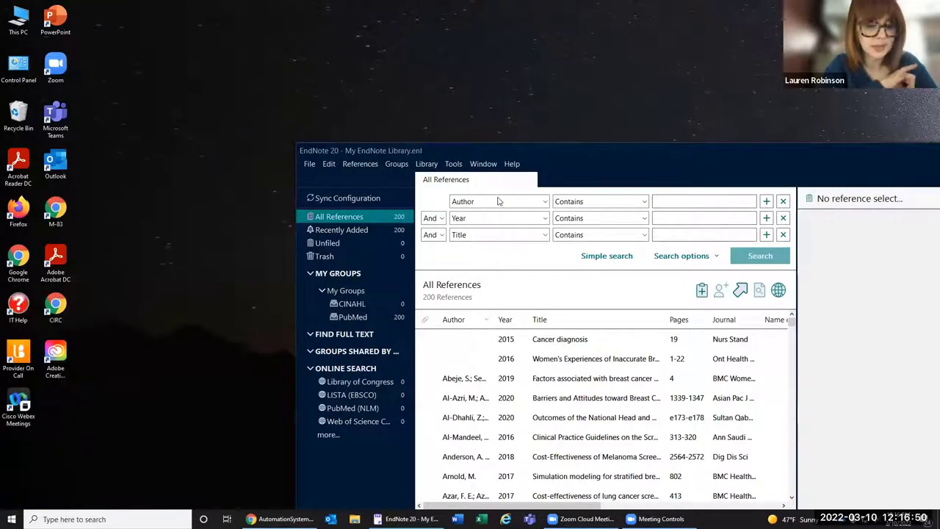
double_click(543, 150)
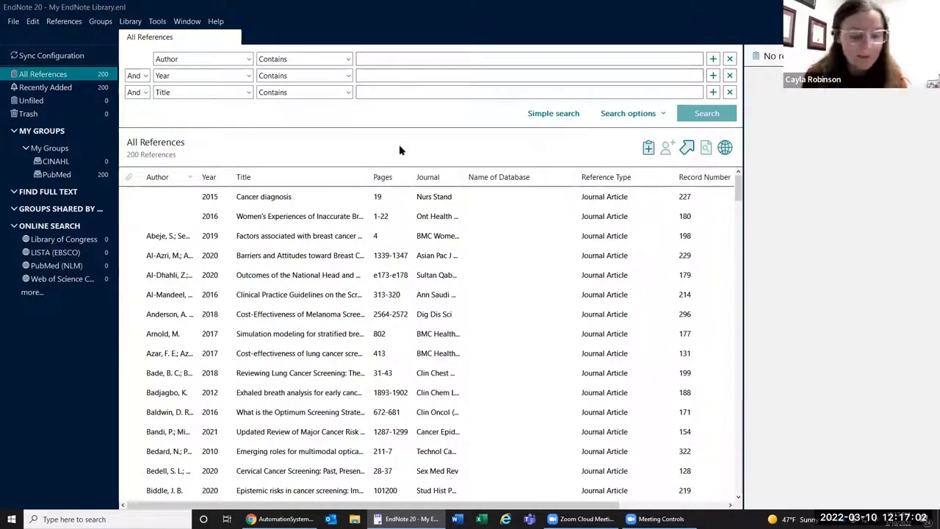
- Export the whole library to the Desktop as the XML file My EndNote Library.xml, with no references selected
left_click(13, 21)
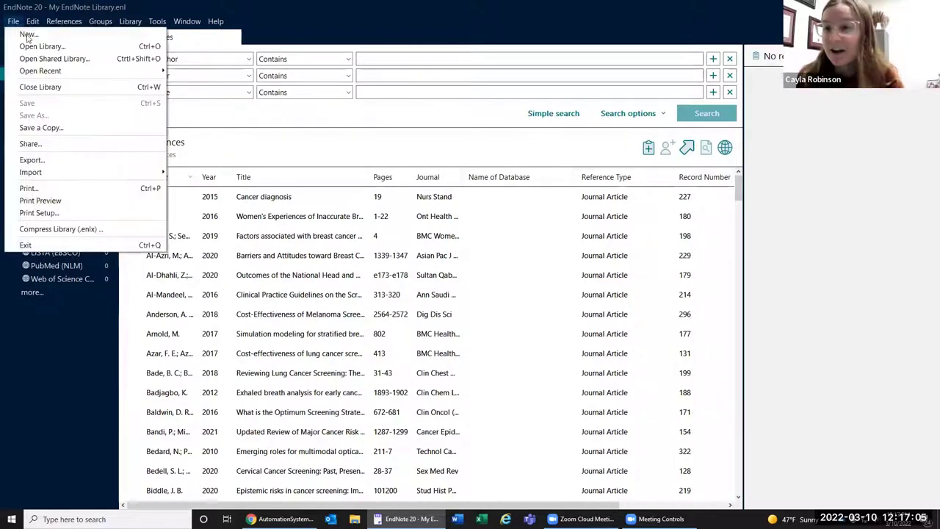
left_click(78, 159)
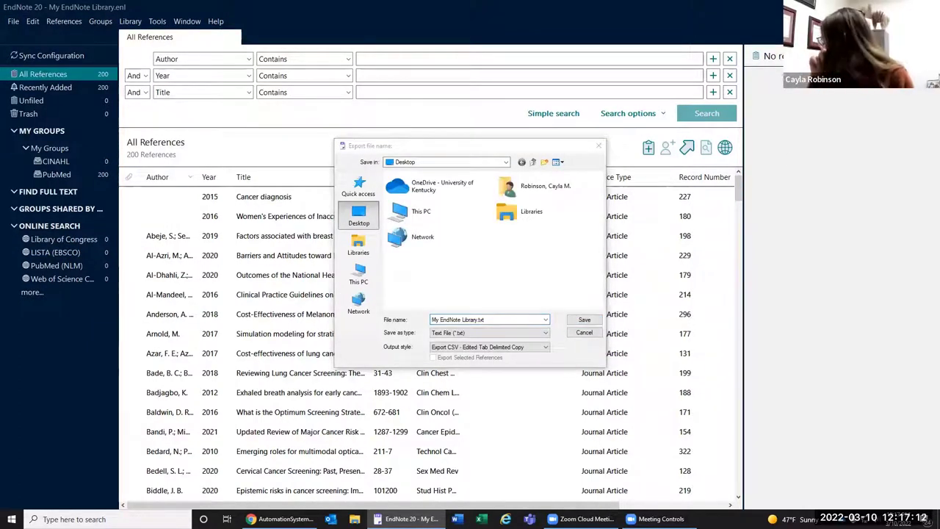
left_click(475, 334)
left_click(452, 352)
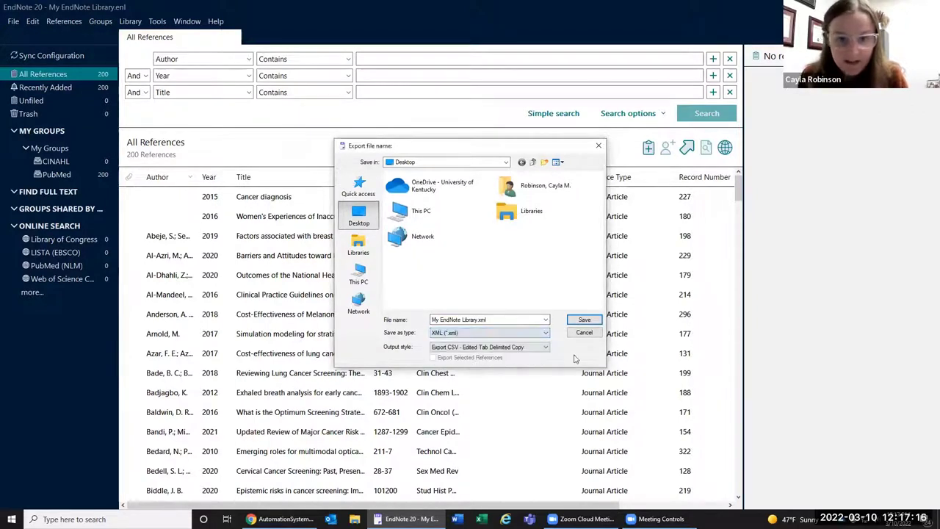
left_click(586, 321)
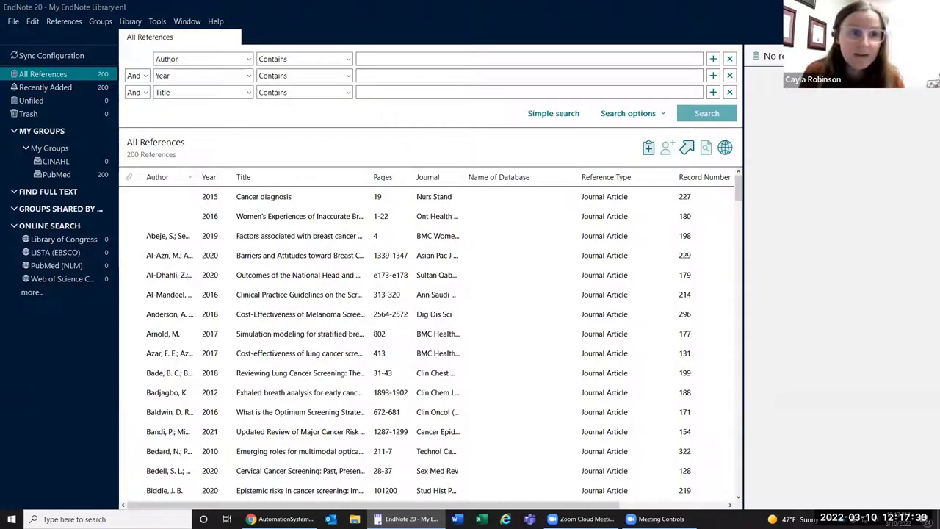
- Open the new My EndNote Library.xml from the Desktop in Notepad, examine the exported records and close it
key("super+d")
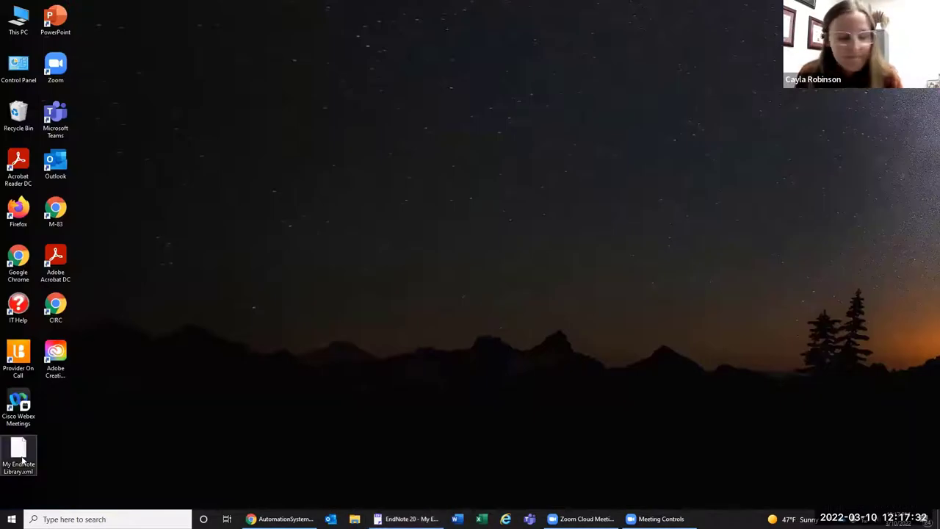
double_click(19, 455)
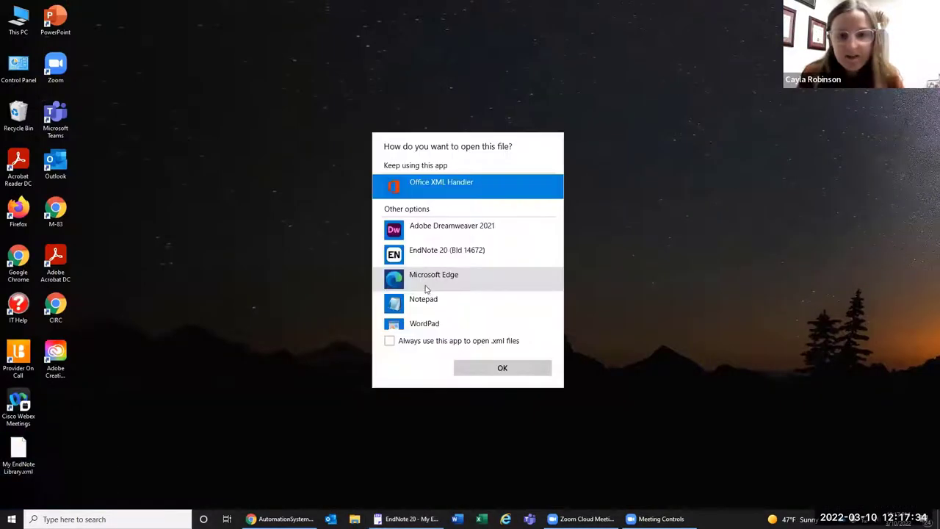
left_click(426, 301)
left_click(477, 368)
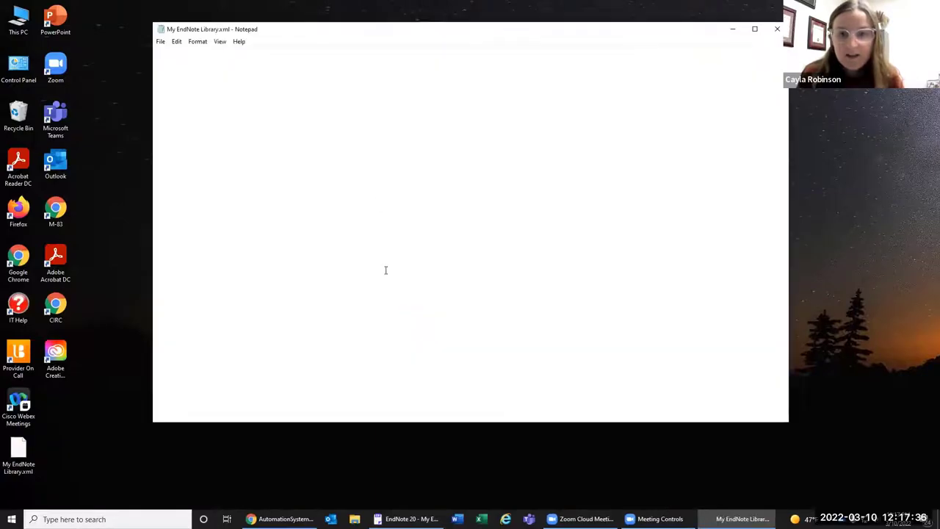
scroll(302, 264, "down", 5)
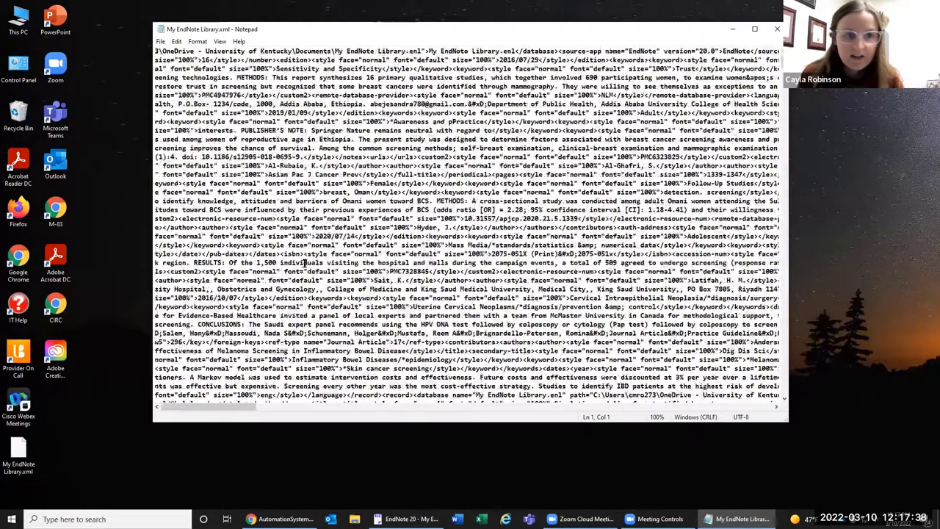
scroll(304, 264, "down", 5)
scroll(470, 220, "up", 6)
left_click(776, 33)
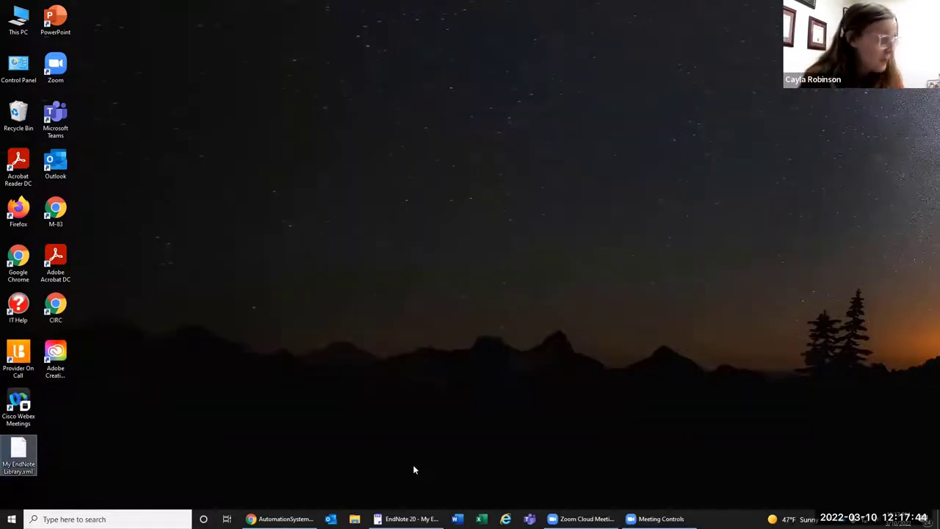
- Switch to the Deduplicator in Systematic Review Accelerator and upload My EndNote Library.xml from the Desktop for deduplication
left_click(301, 518)
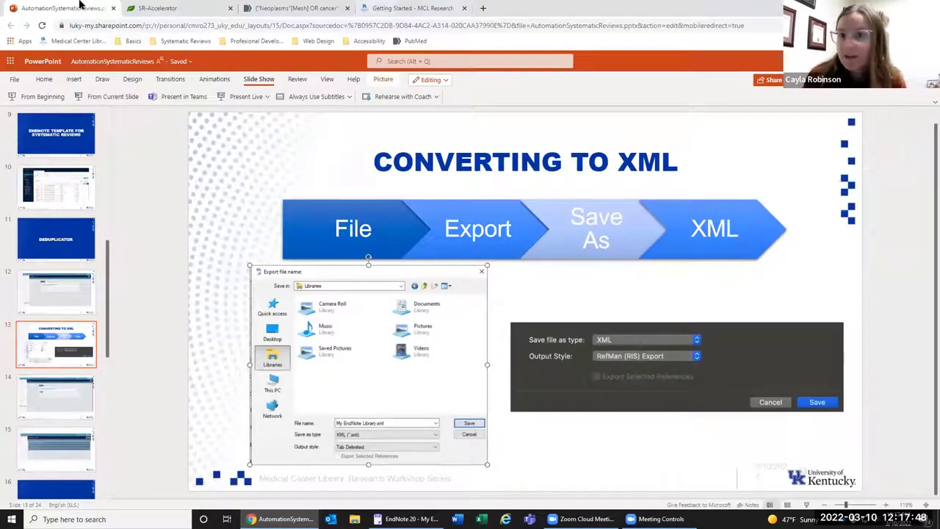
left_click(180, 8)
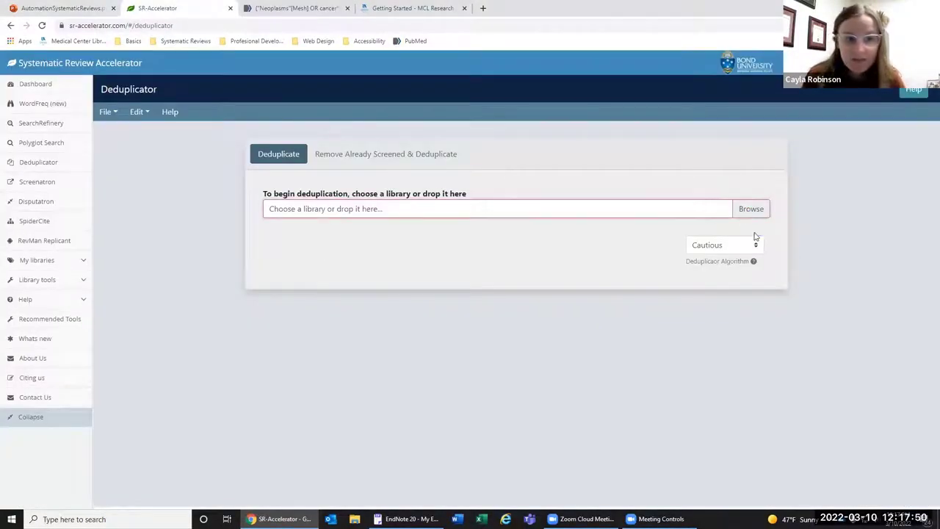
left_click(749, 209)
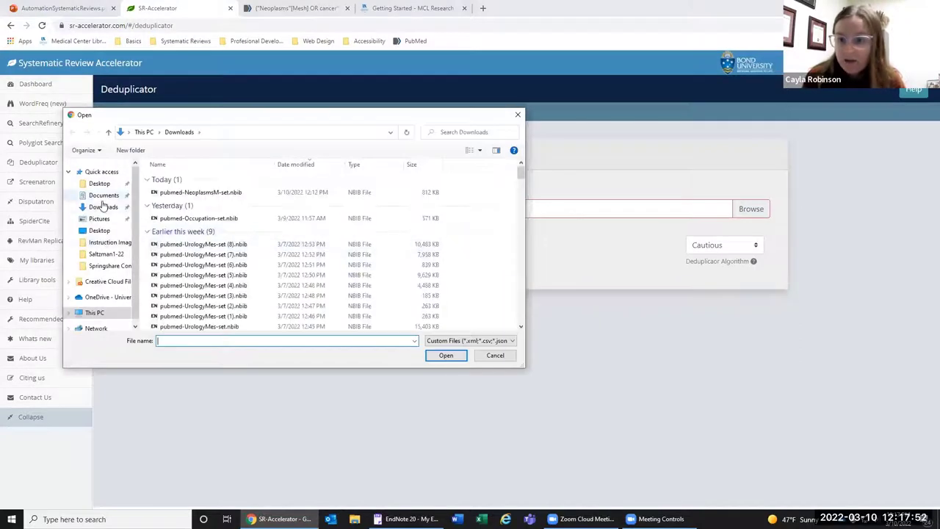
left_click(103, 232)
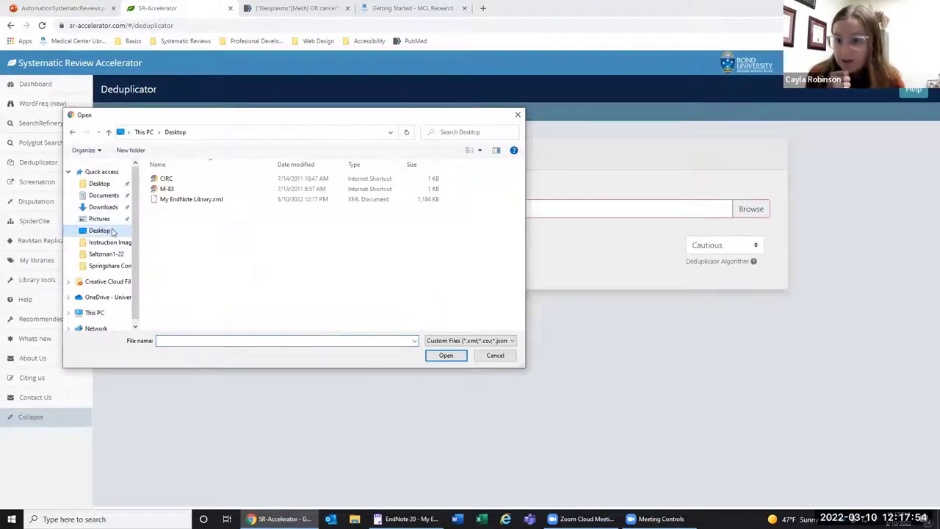
double_click(192, 201)
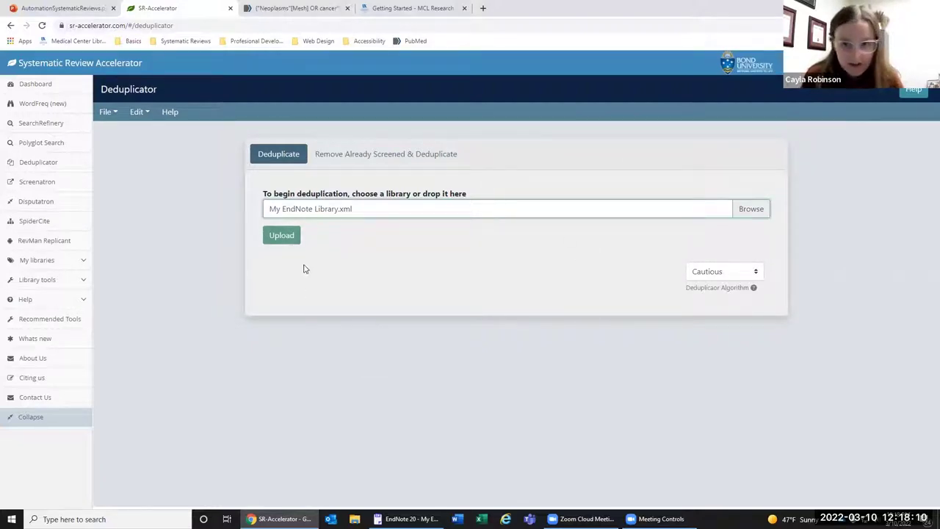
left_click(292, 238)
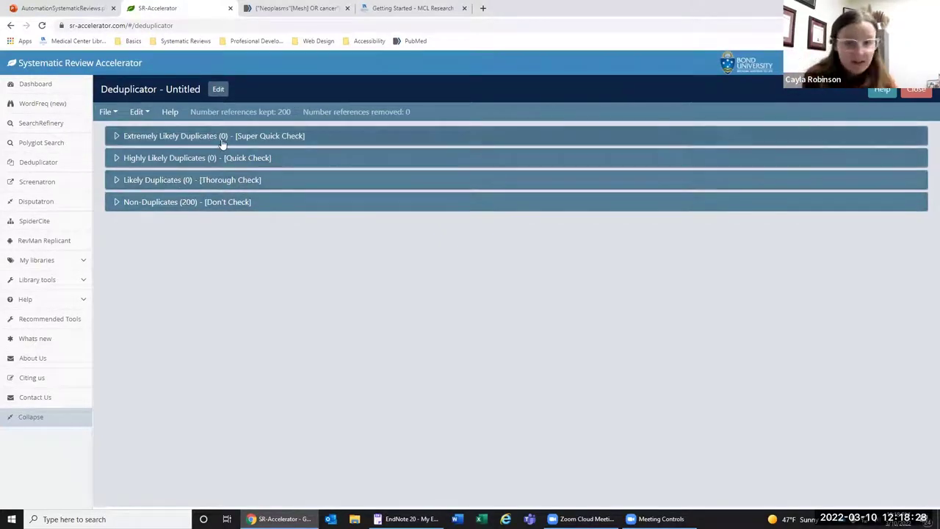
- Examine the Extremely Likely, Highly Likely and Likely Duplicates groups, and look through the references listed under Non-Duplicates
left_click(166, 137)
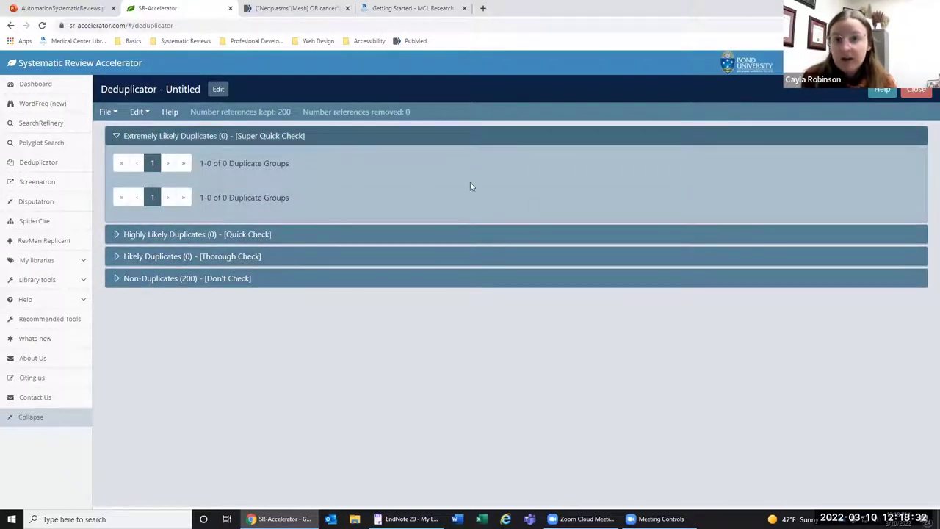
left_click(205, 135)
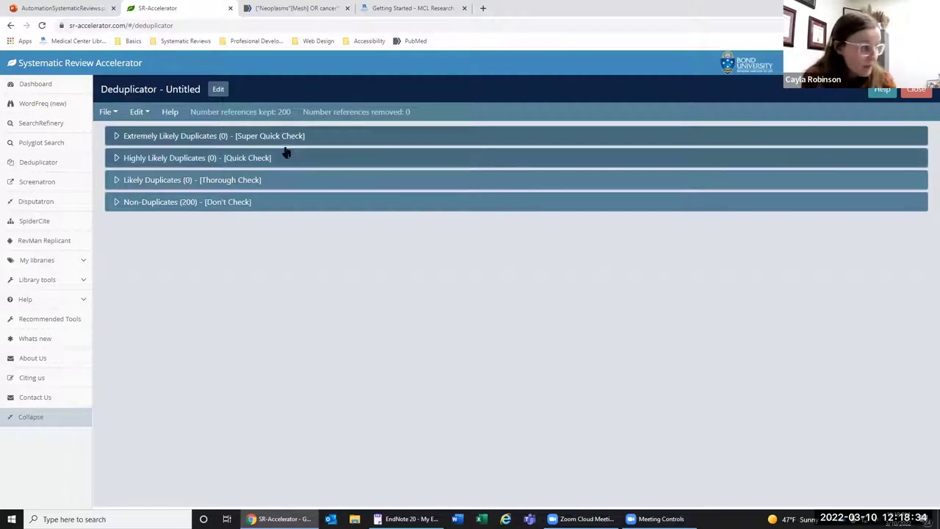
left_click(174, 164)
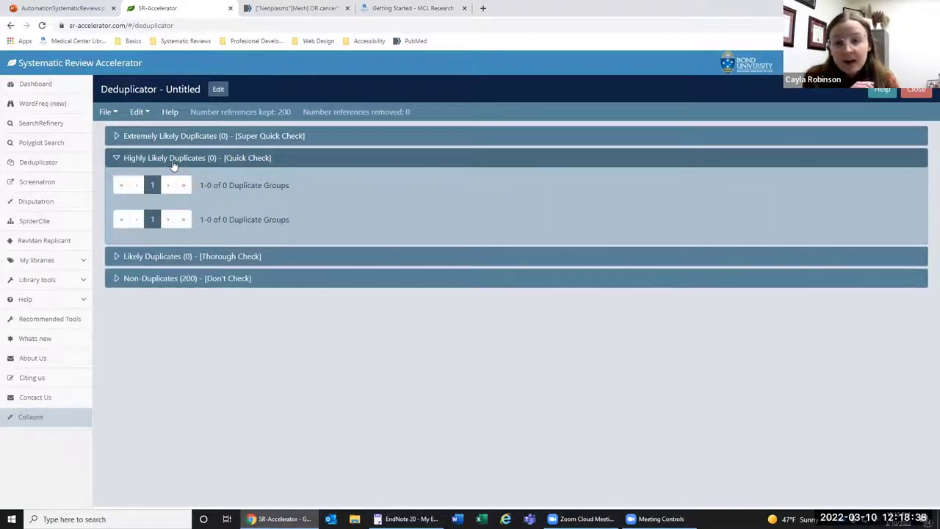
left_click(173, 163)
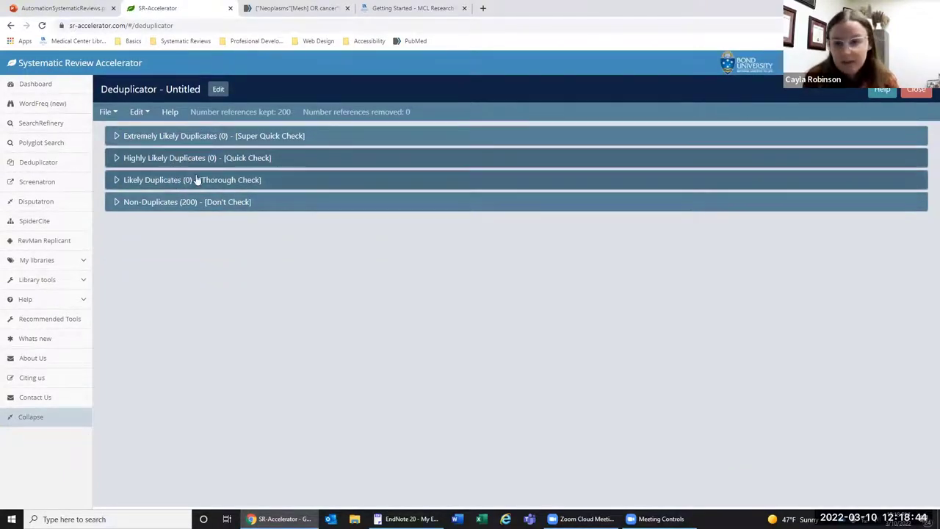
left_click(174, 180)
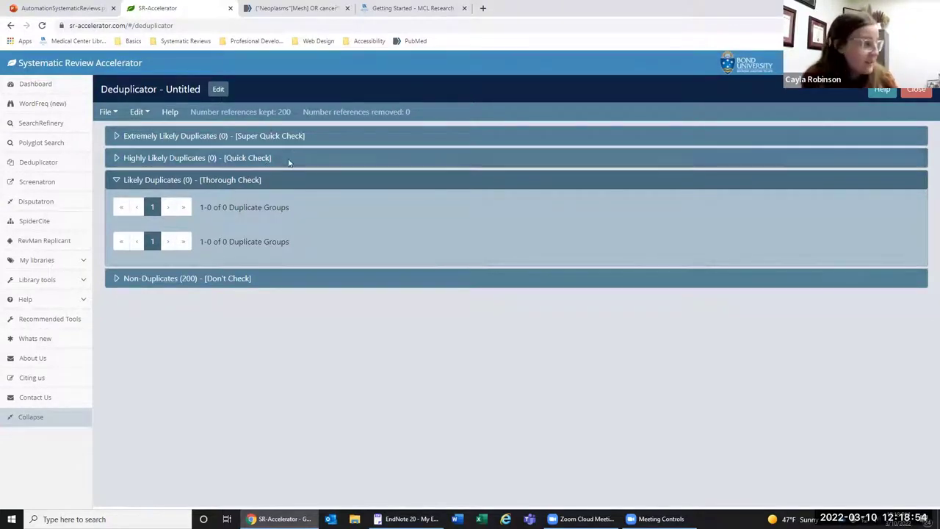
left_click(257, 278)
scroll(370, 352, "down", 5)
scroll(371, 352, "up", 5)
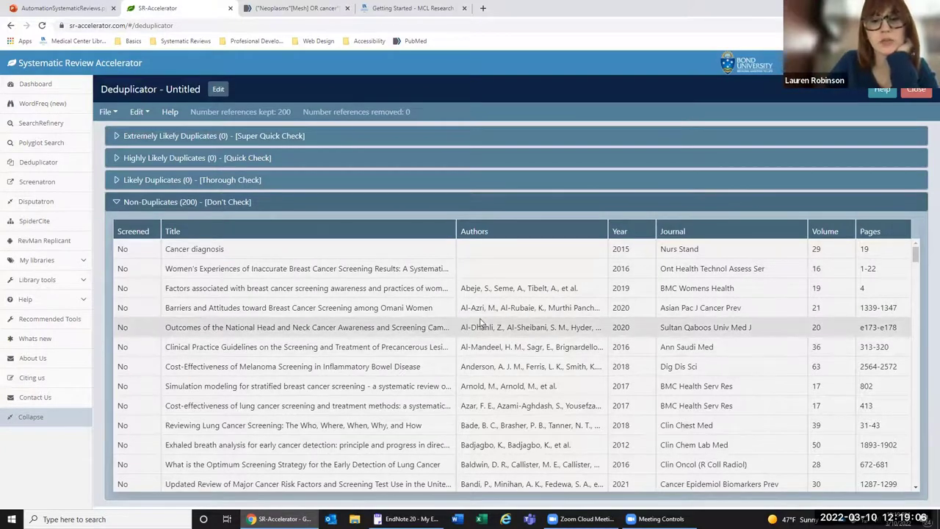
scroll(483, 326, "down", 4)
scroll(440, 294, "up", 4)
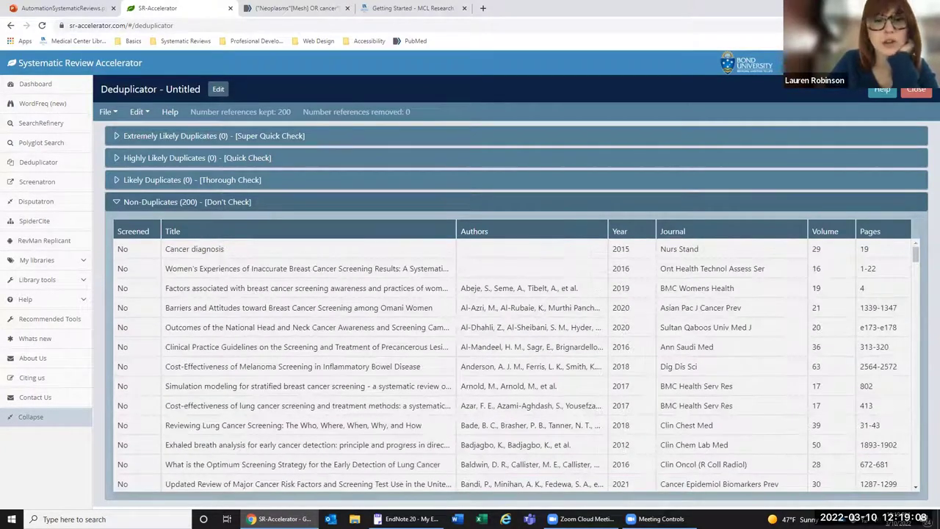
left_click(105, 111)
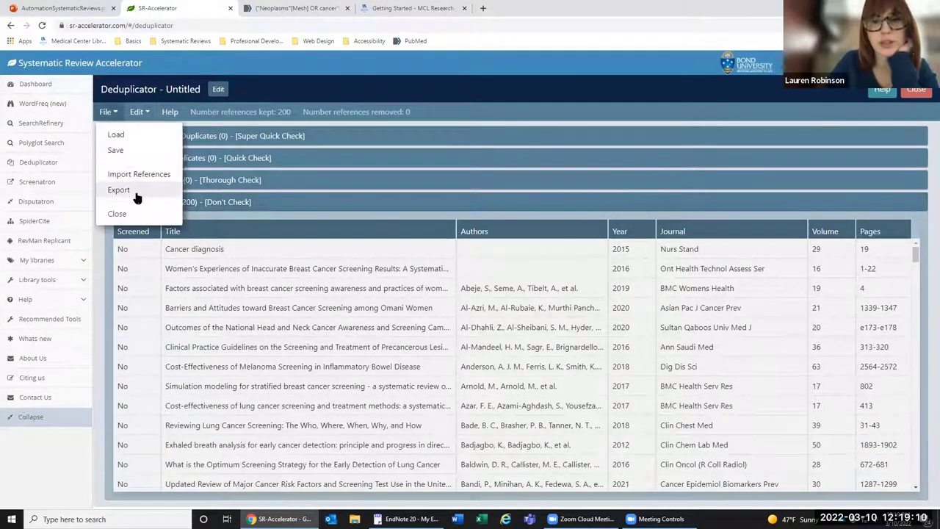
left_click(132, 151)
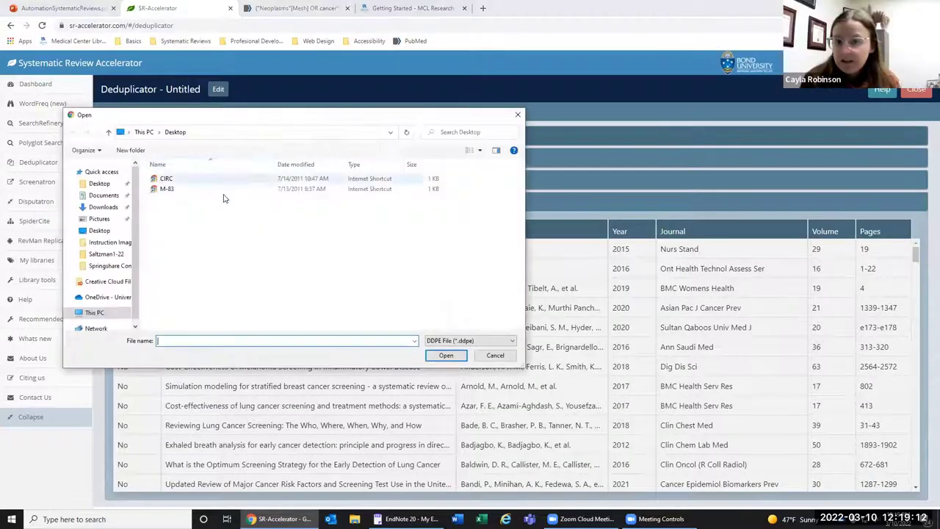
left_click(517, 118)
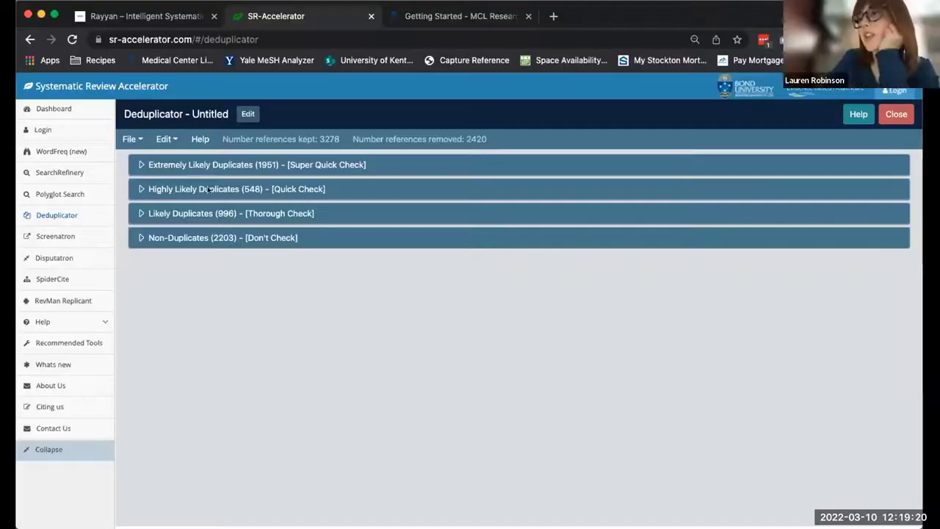
- Look through the Extremely Likely and Highly Likely Duplicates groups and show the Likely Duplicates list
left_click(169, 158)
scroll(207, 351, "down", 3)
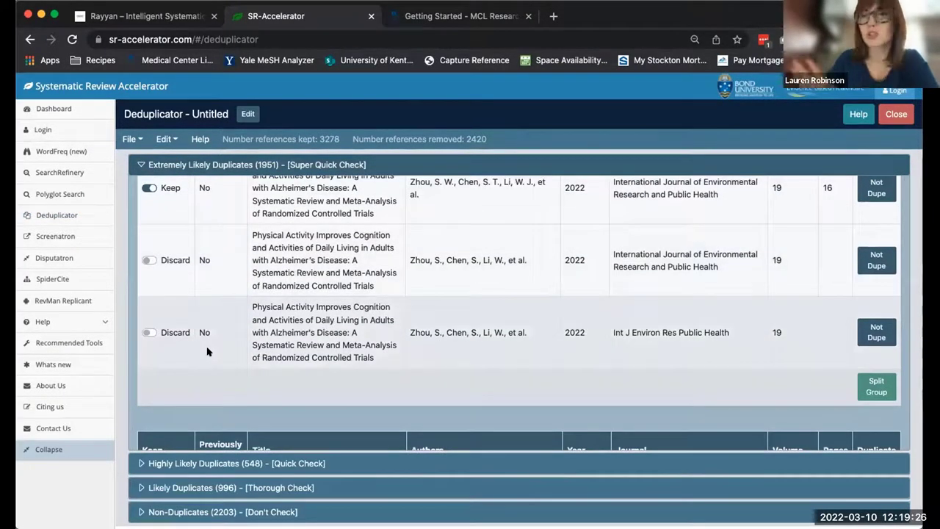
left_click(206, 462)
scroll(239, 397, "down", 1)
scroll(239, 398, "down", 3)
left_click(193, 485)
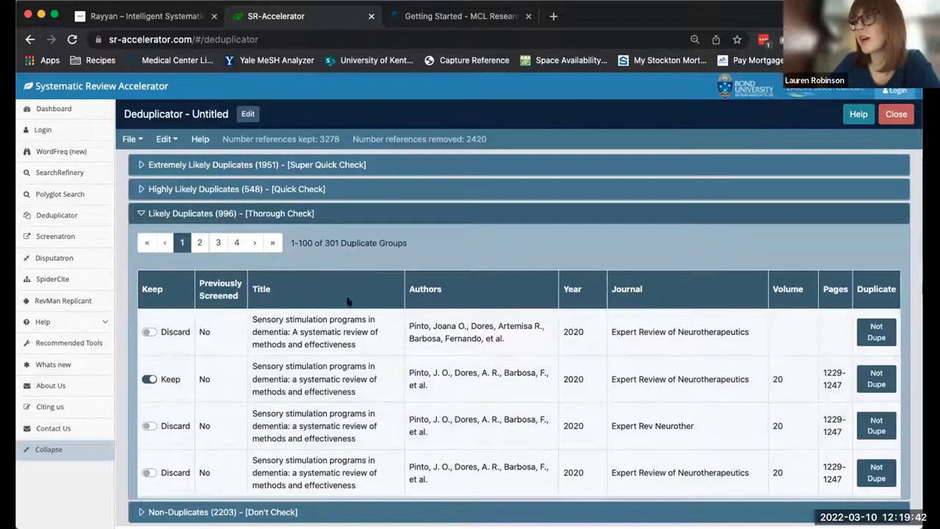
- Try keeping the Expert Rev Neurother copy of the sensory stimulation article, restore the original Keep choice and highlight the abbreviated journal name
scroll(349, 302, "down", 2)
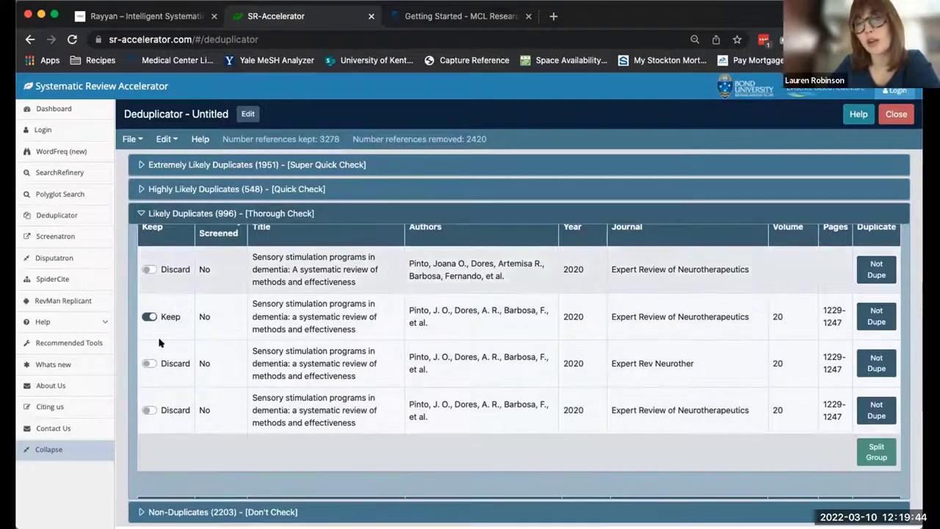
left_click(147, 363)
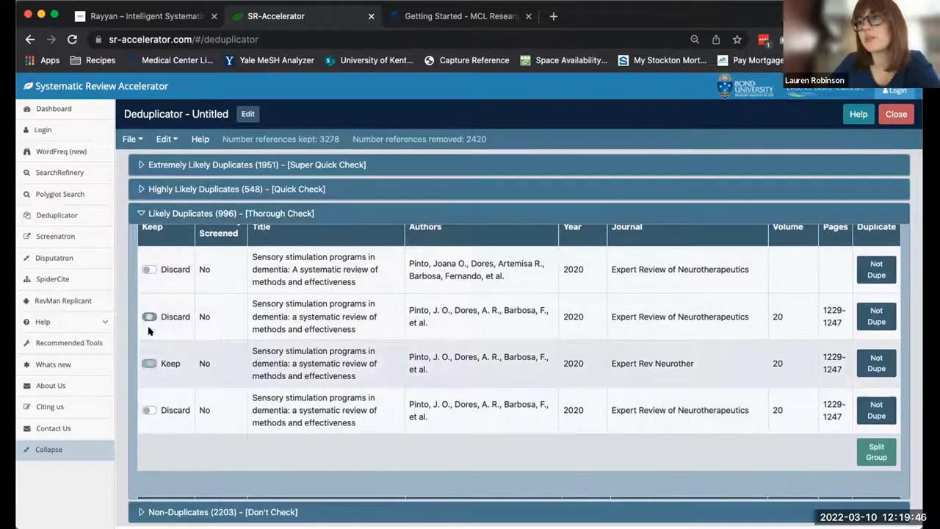
left_click(149, 316)
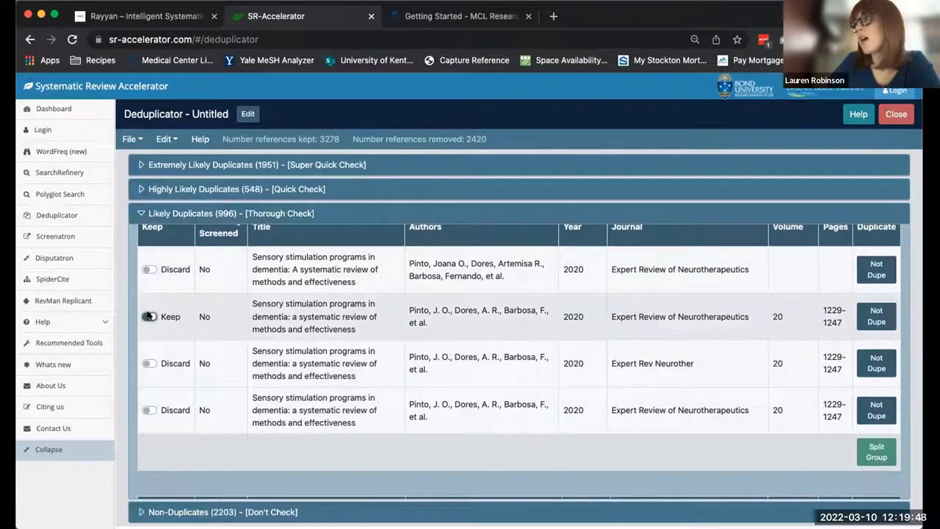
left_click_drag(698, 363, 609, 363)
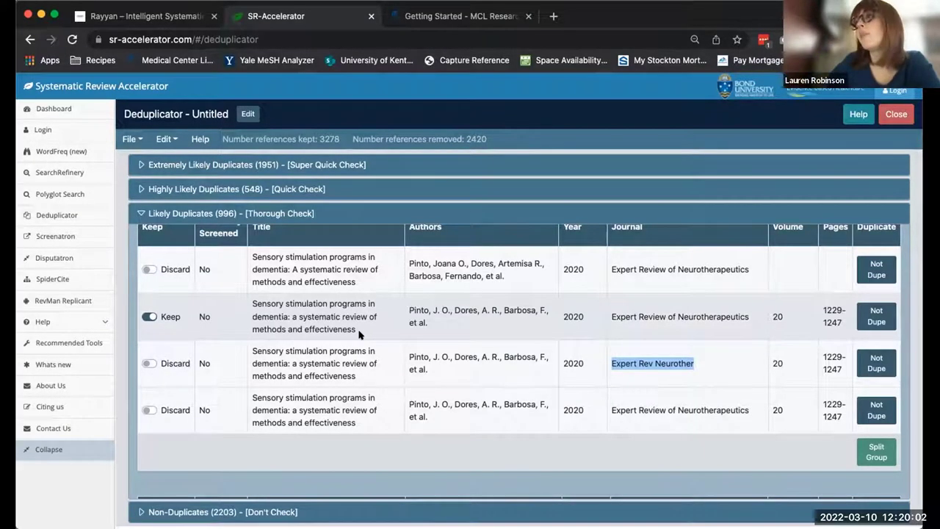
- Examine further groups under Likely Duplicates and look through the references listed under Non-Duplicates
scroll(181, 366, "down", 10)
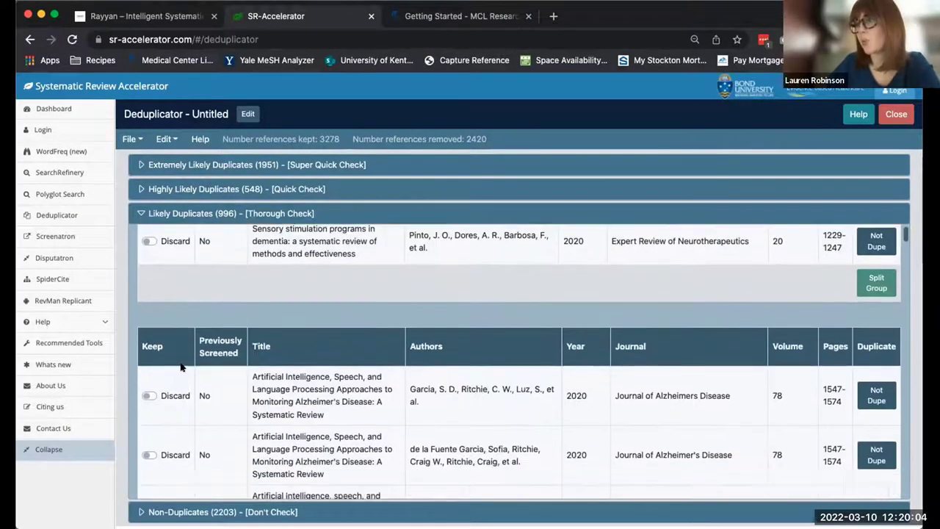
scroll(181, 366, "down", 5)
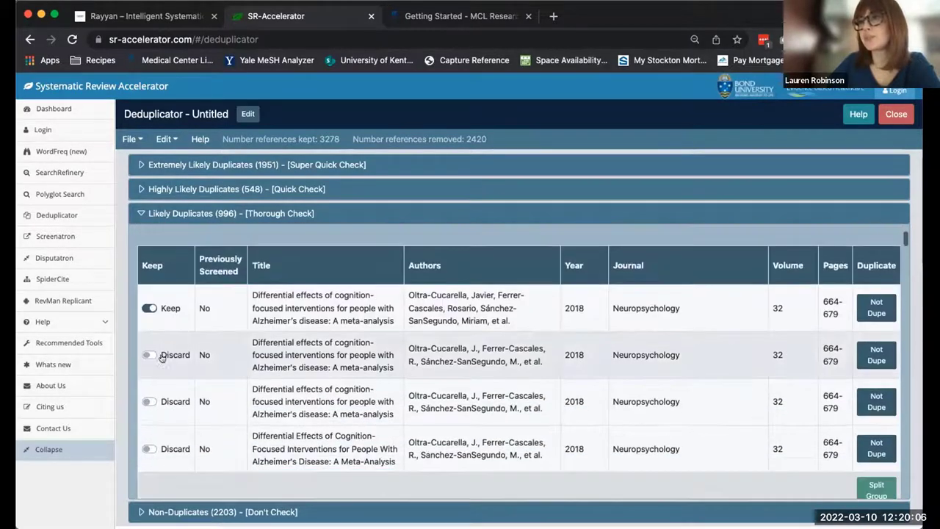
left_click(191, 213)
left_click(183, 235)
scroll(242, 409, "down", 5)
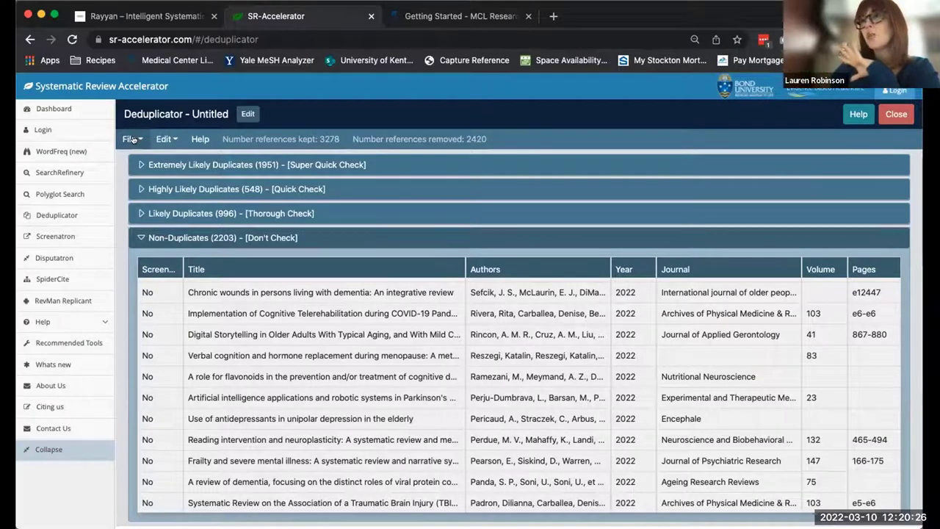
- View the deduplicated references' export options with RIS File (ris) as the export type, and close them without downloading
left_click(130, 140)
left_click(143, 222)
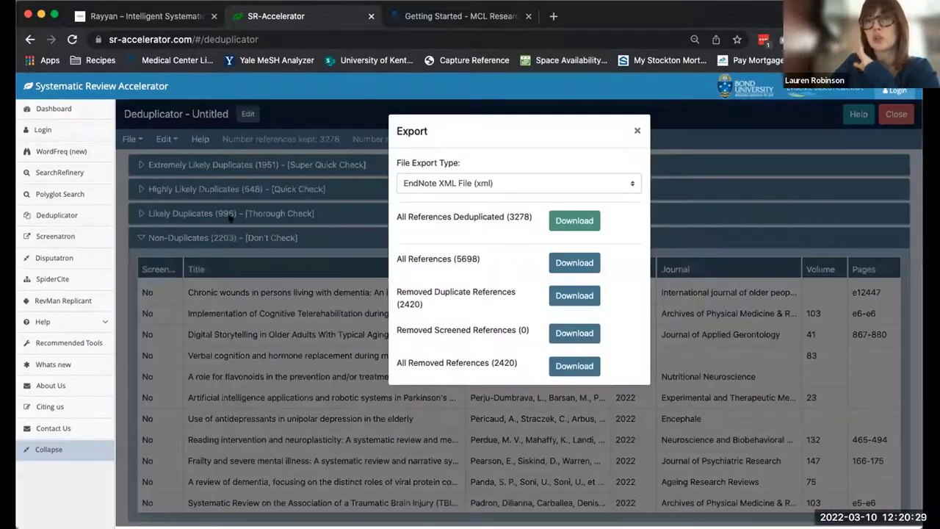
left_click(551, 184)
left_click(550, 194)
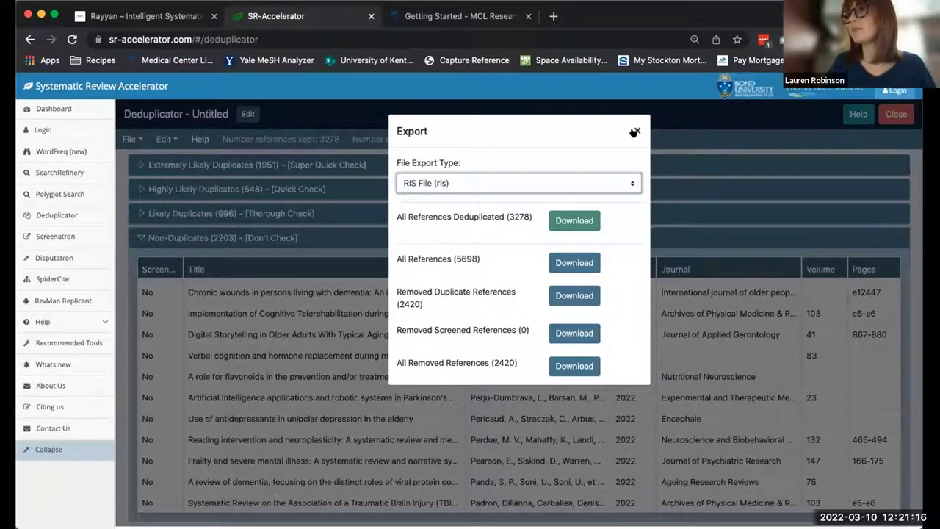
left_click(634, 132)
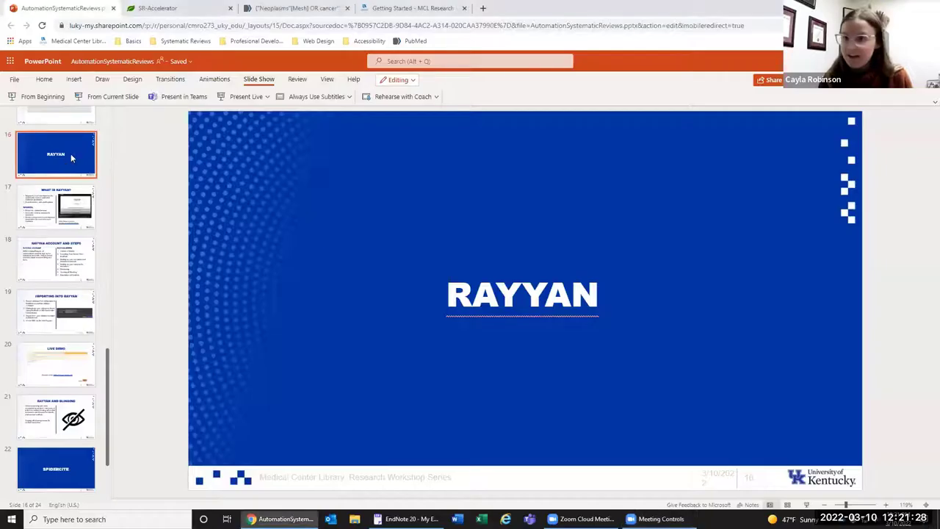
- Switch to the PowerPoint presentation and start the slide show from the RAYYAN slide
left_click(100, 96)
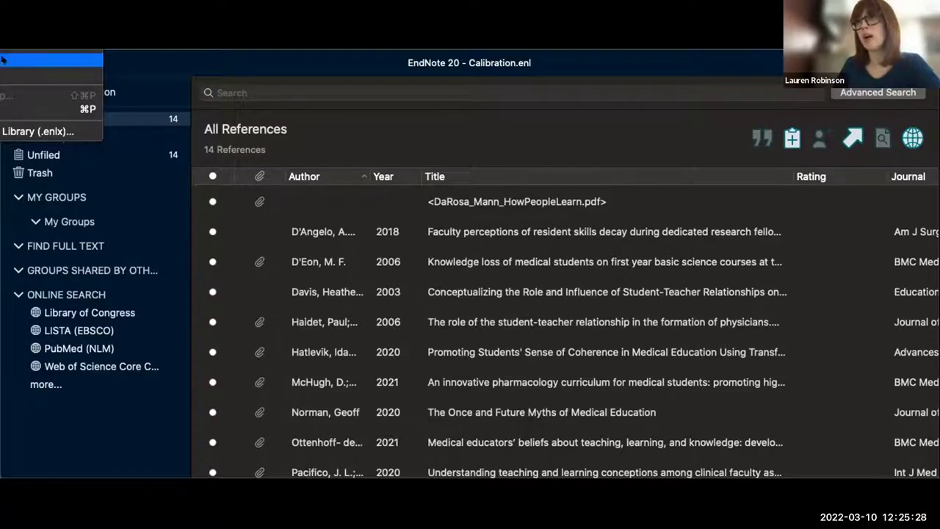
- Set up an EndNote export of the Calibration library to the Desktop as a Text Only file
left_click(51, 60)
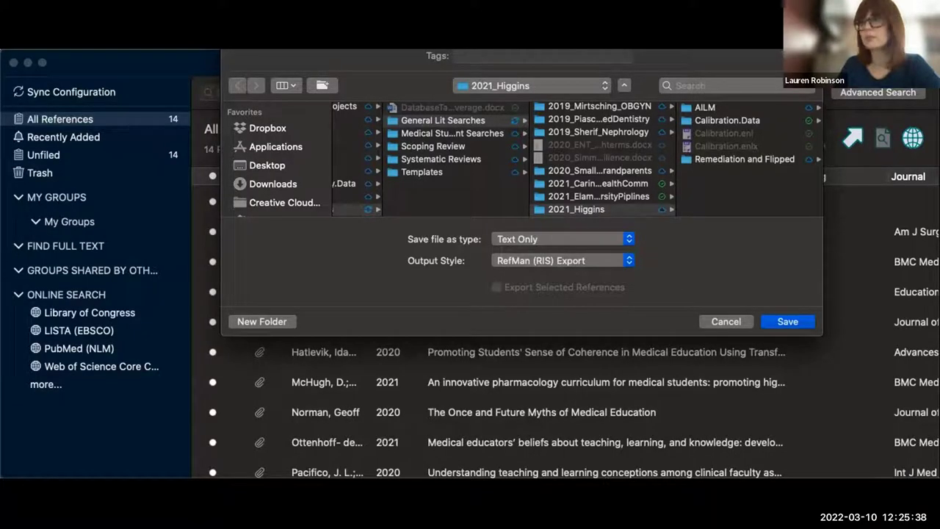
key("Return")
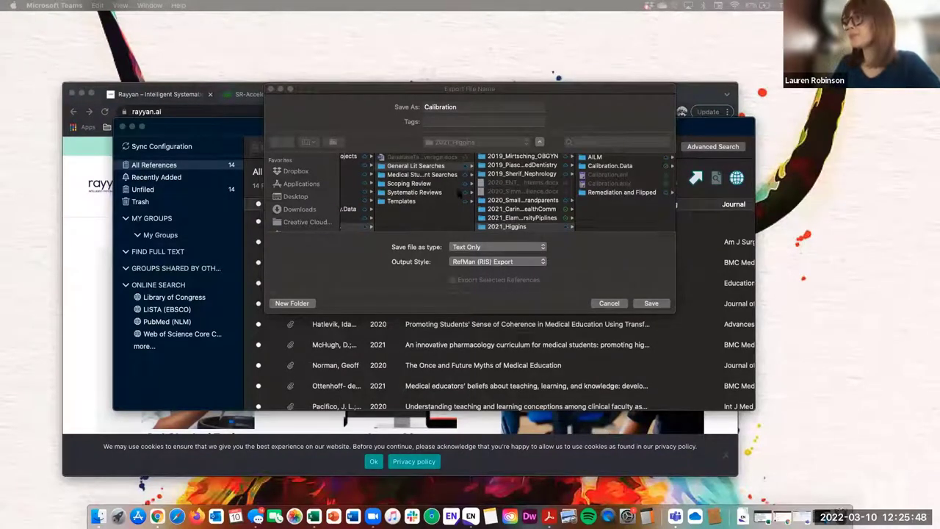
left_click(505, 254)
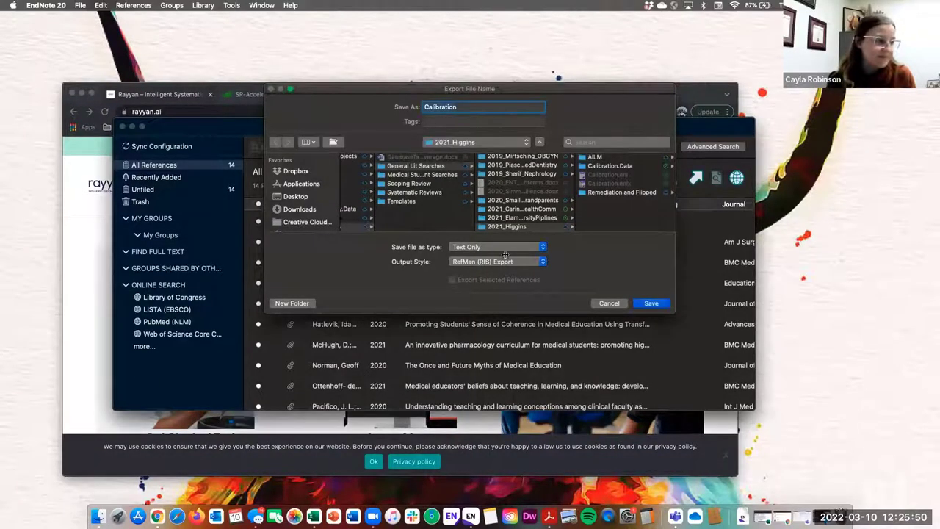
left_click(313, 197)
left_click(504, 247)
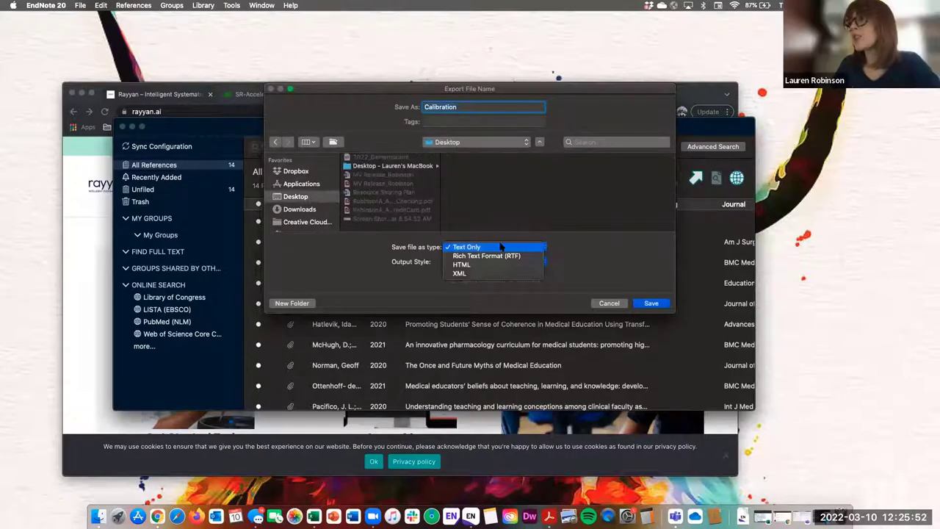
left_click(499, 246)
left_click(495, 247)
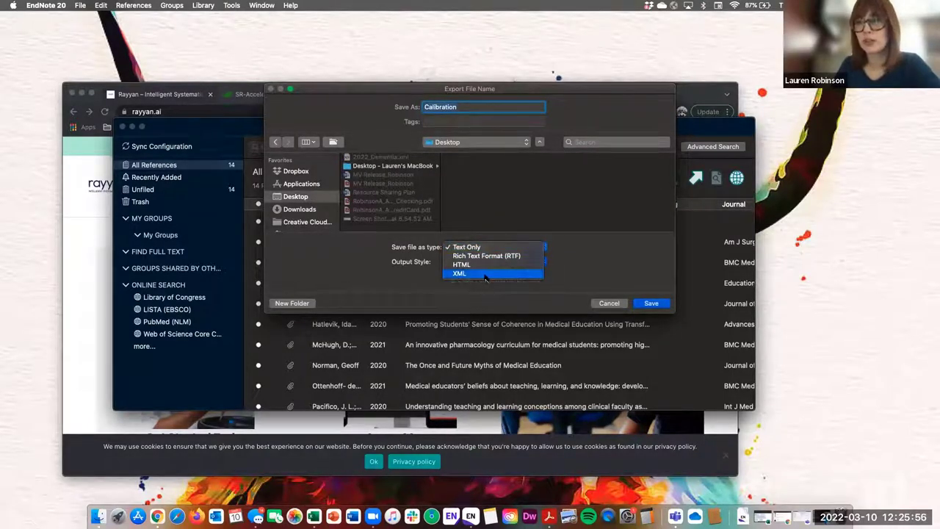
left_click(478, 247)
- Choose RefMan (RIS) Export from the full list of output styles and save the Calibration export
left_click(493, 261)
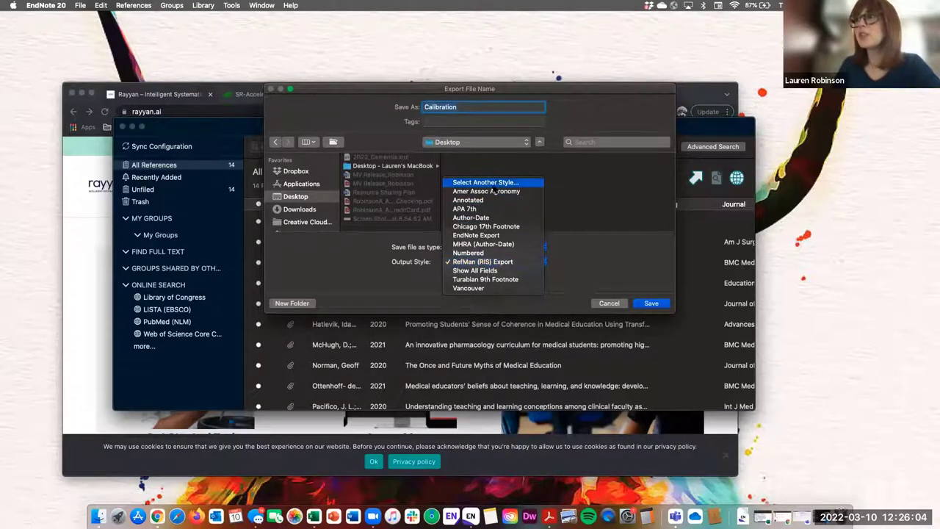
left_click(486, 182)
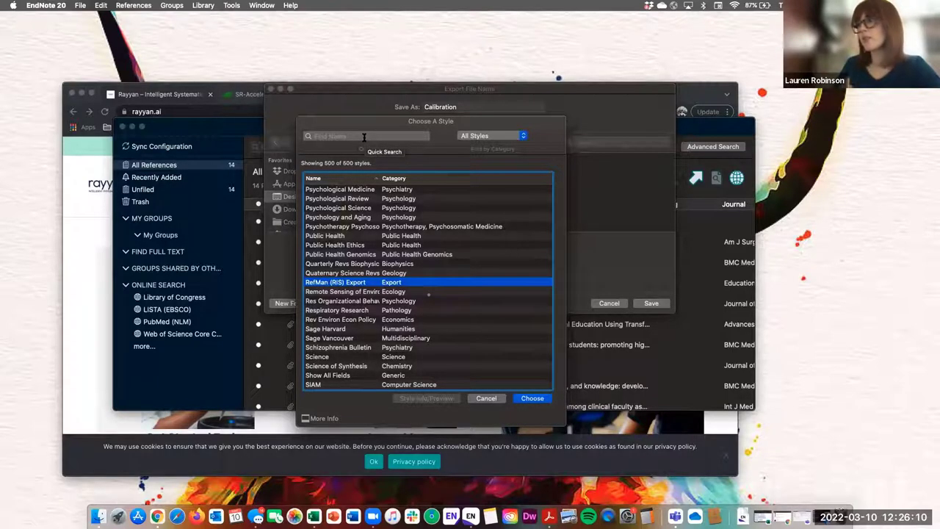
left_click(532, 398)
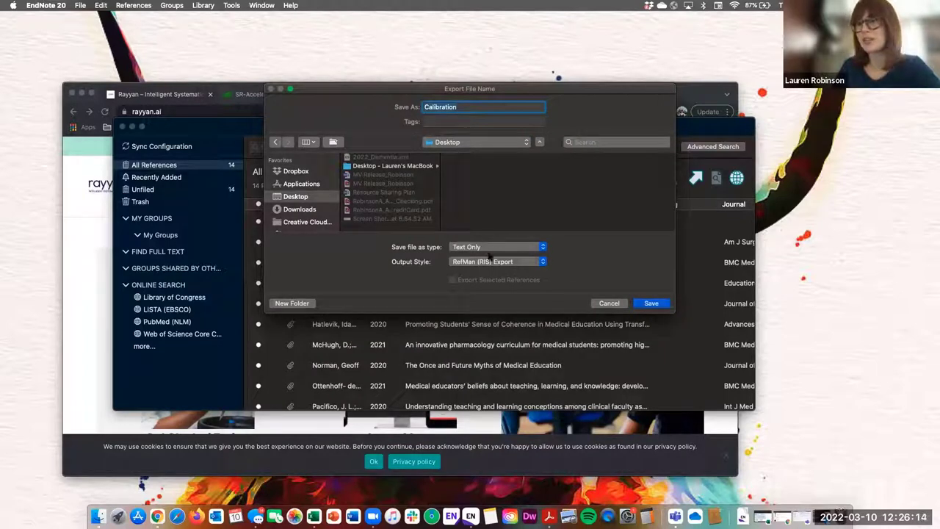
left_click(652, 304)
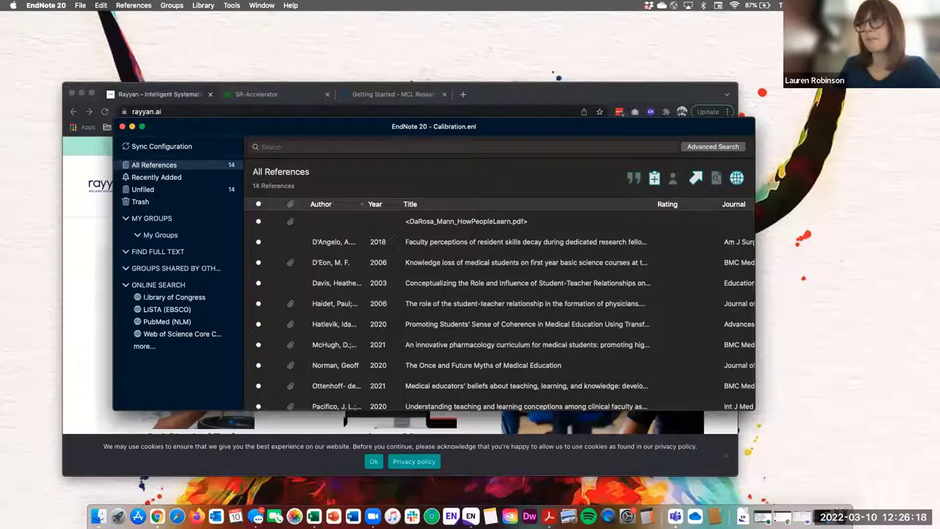
- Switch to Rayyan in the browser and sign in with the saved account details
left_click(68, 185)
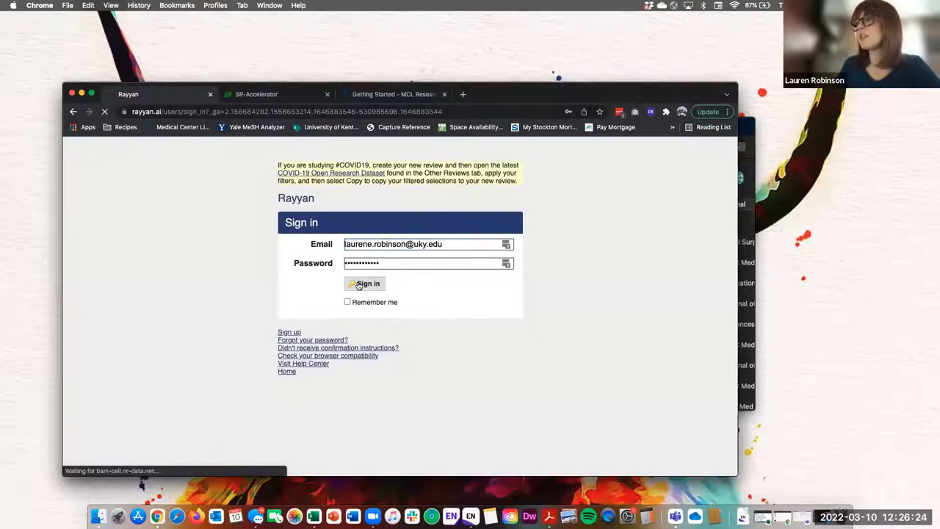
left_click(360, 285)
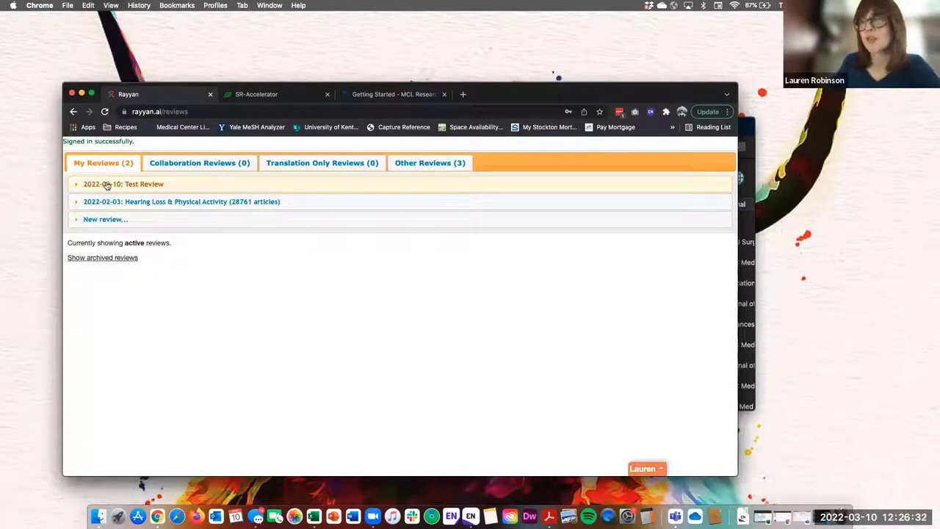
- View the new review form in Rayyan, and open the existing Test Review to its reference upload page
left_click(102, 219)
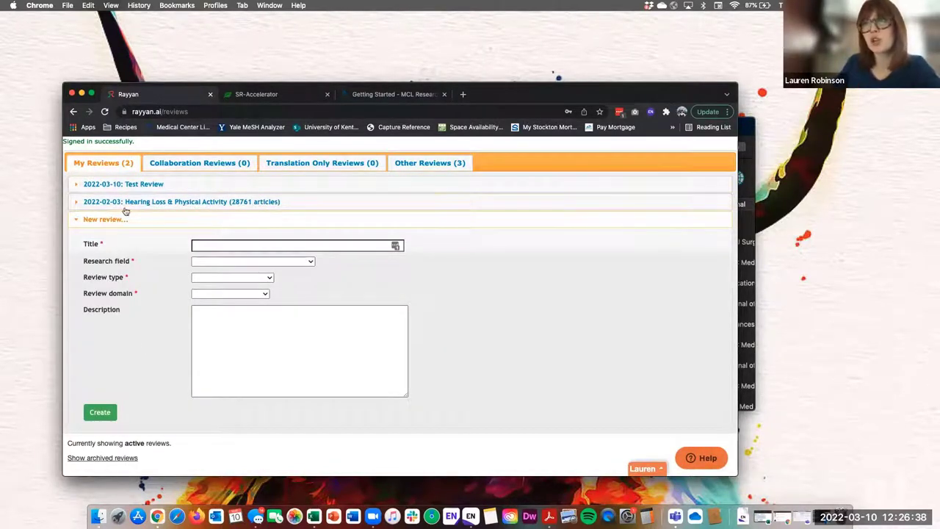
left_click(131, 184)
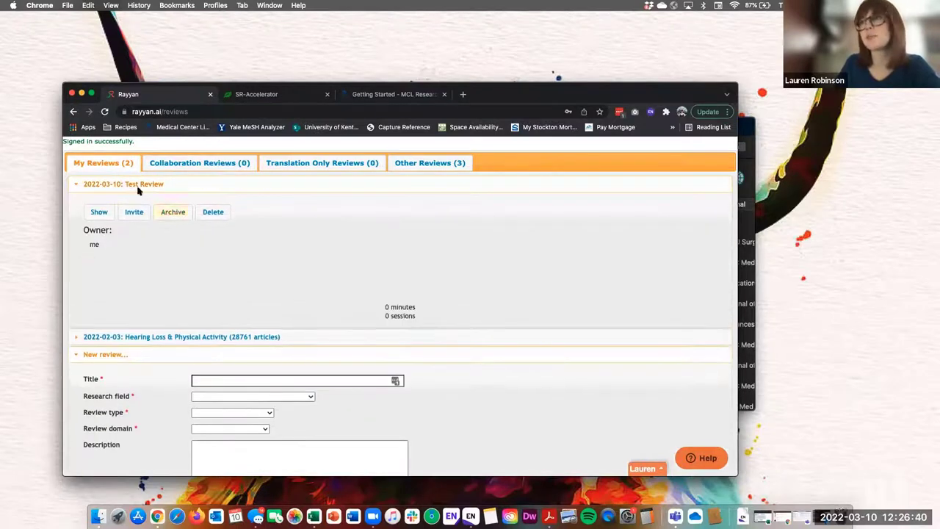
left_click(148, 187)
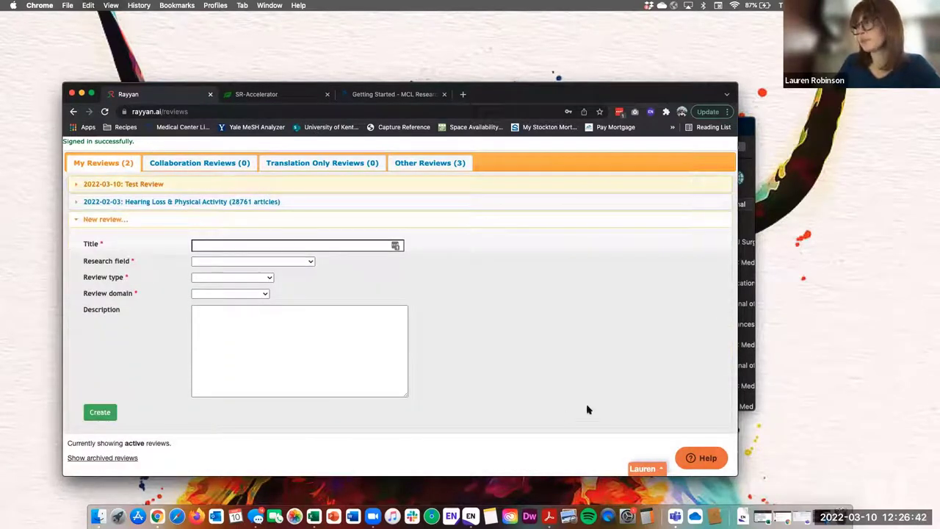
left_click(151, 184)
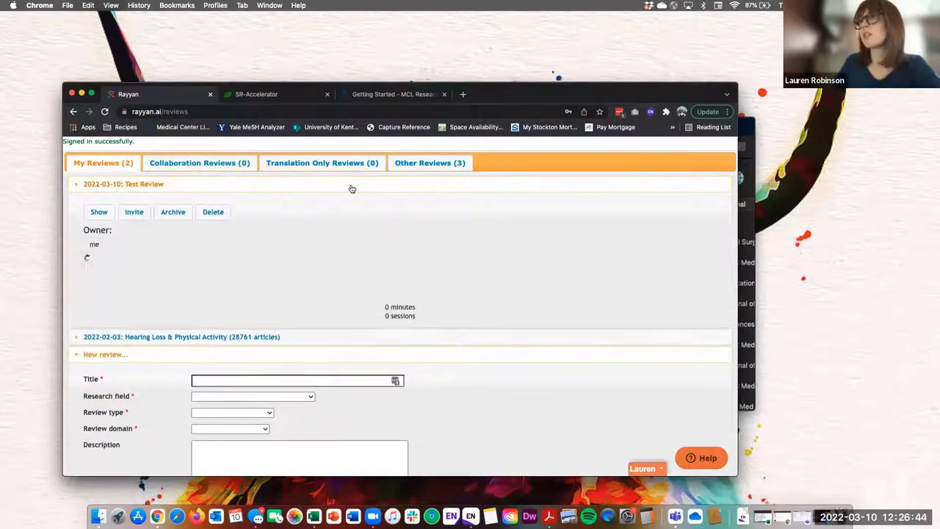
left_click(98, 213)
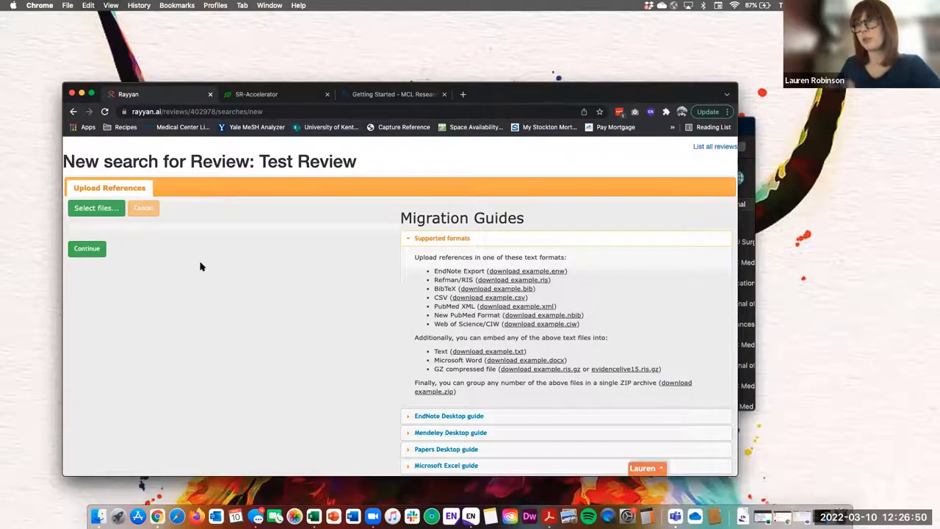
- Upload Calibration.txt from the Desktop to Test Review and continue to the review's article list
left_click(88, 209)
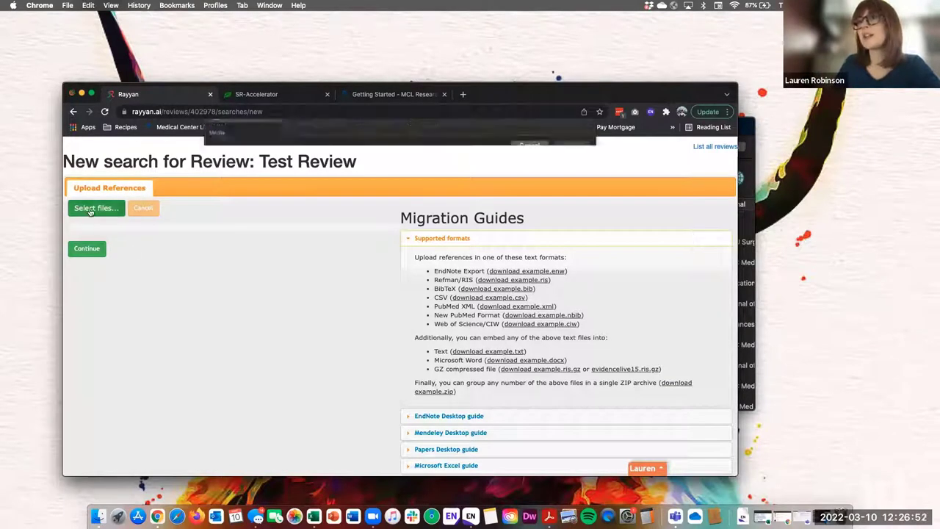
left_click(235, 197)
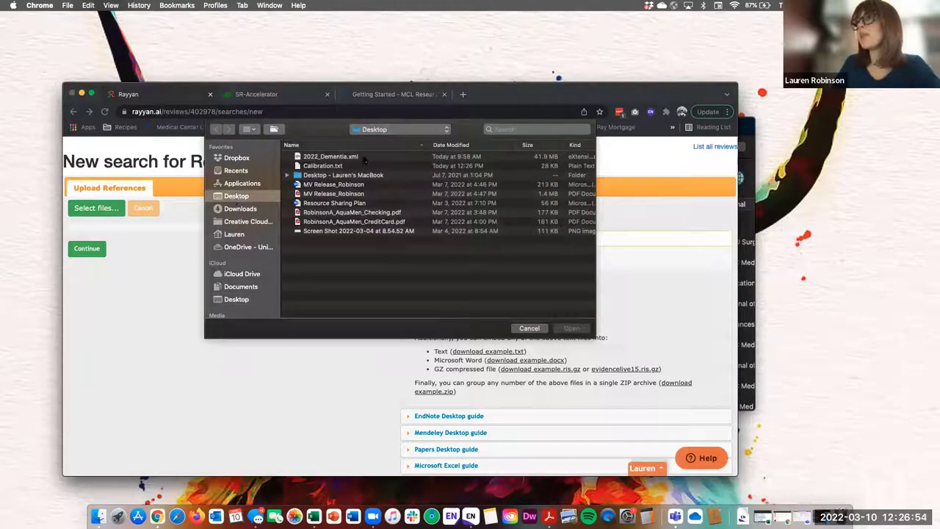
left_click(364, 159)
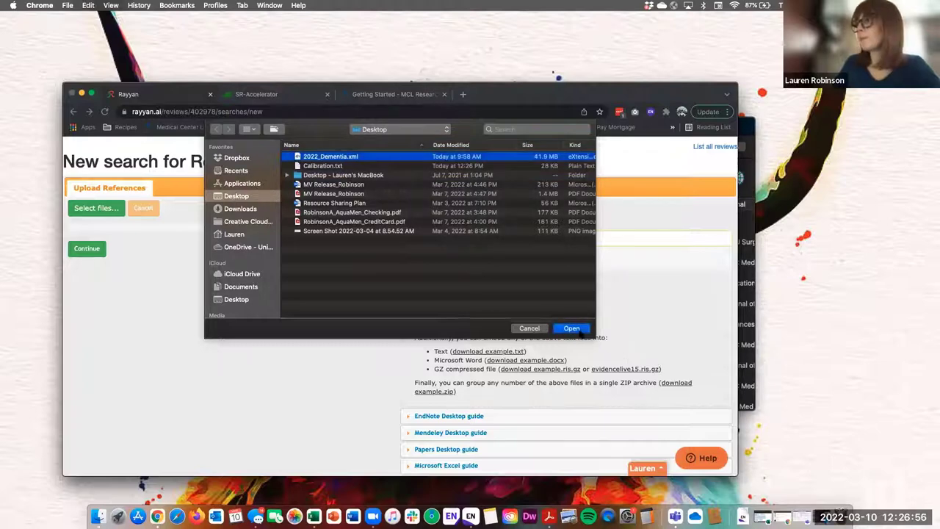
left_click(343, 167)
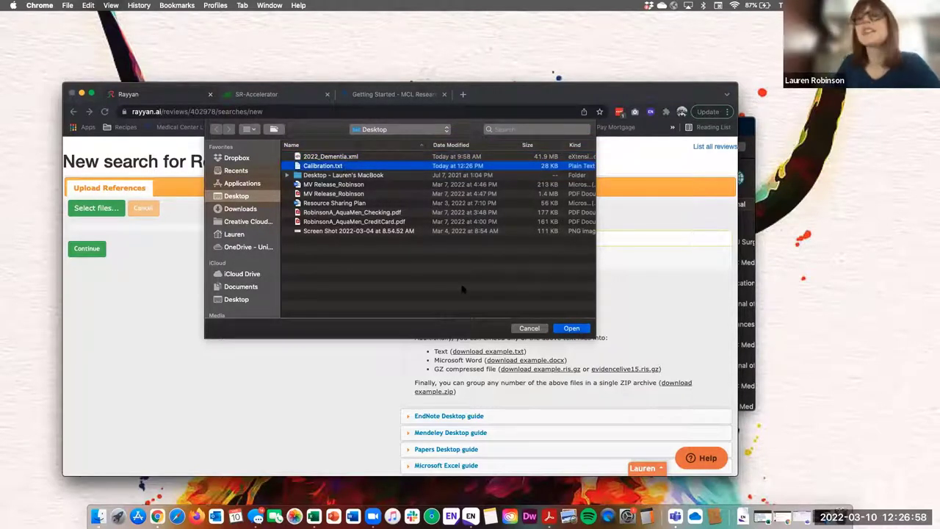
left_click(570, 330)
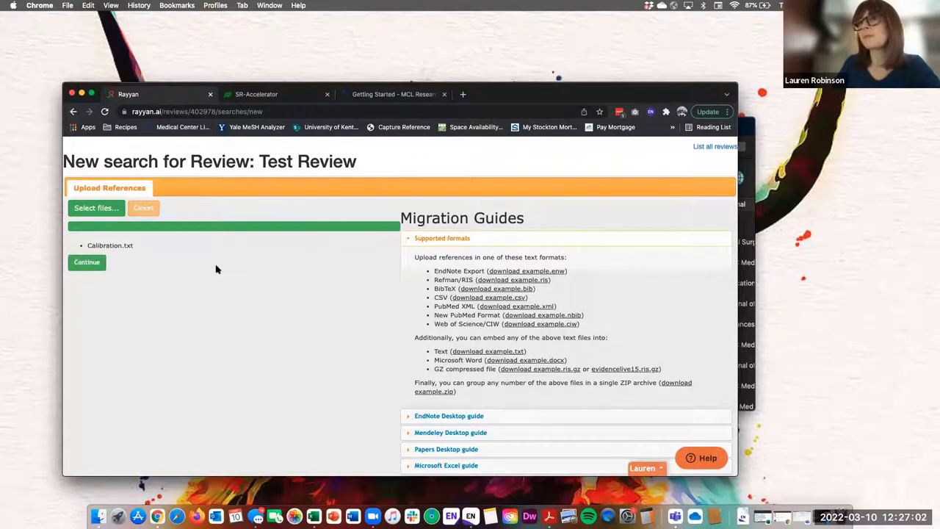
left_click(87, 264)
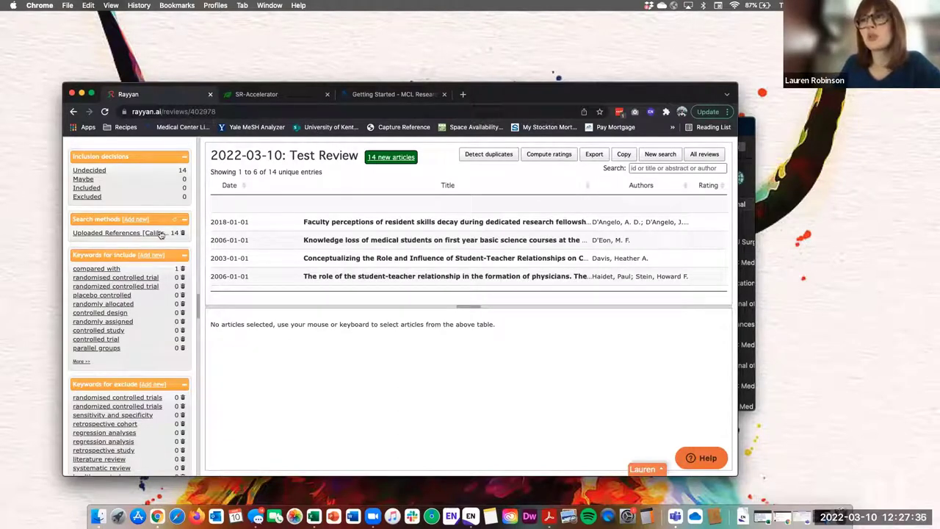
- Delete the keywords "compared with" and "control groups" from the include list and "literature review" from the exclude list
scroll(112, 330, "down", 2)
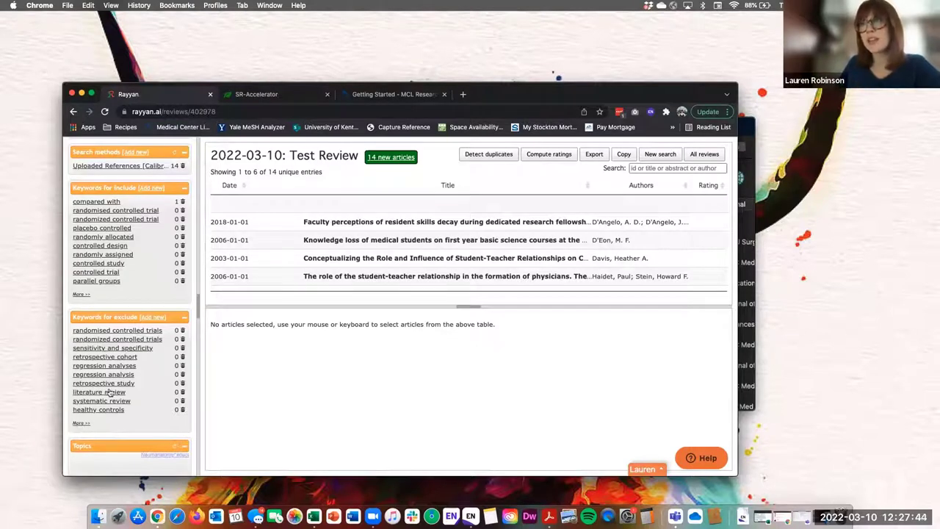
left_click(183, 202)
left_click(484, 167)
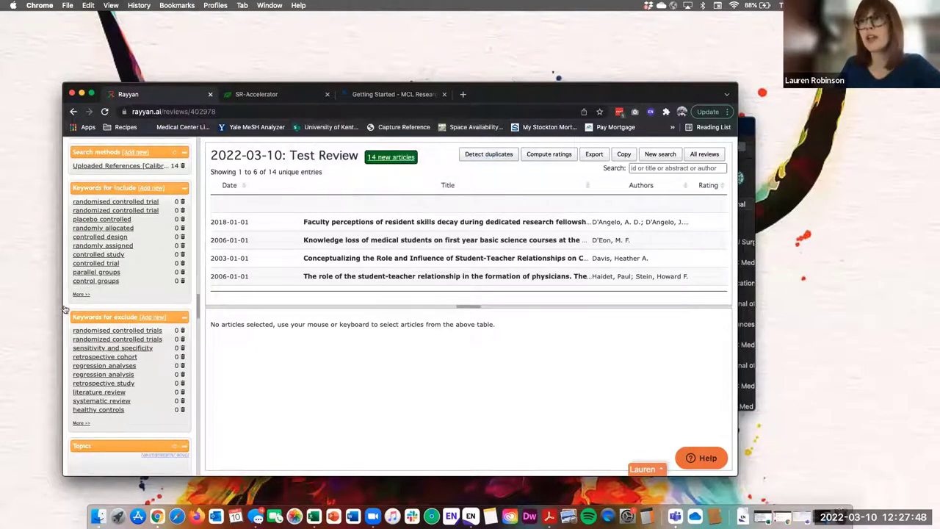
left_click(183, 281)
left_click(484, 167)
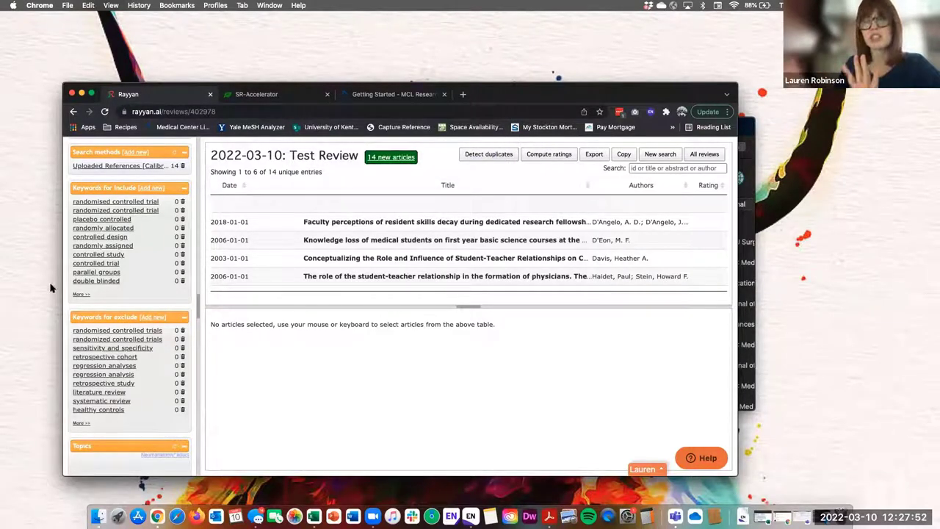
left_click(183, 392)
left_click(484, 167)
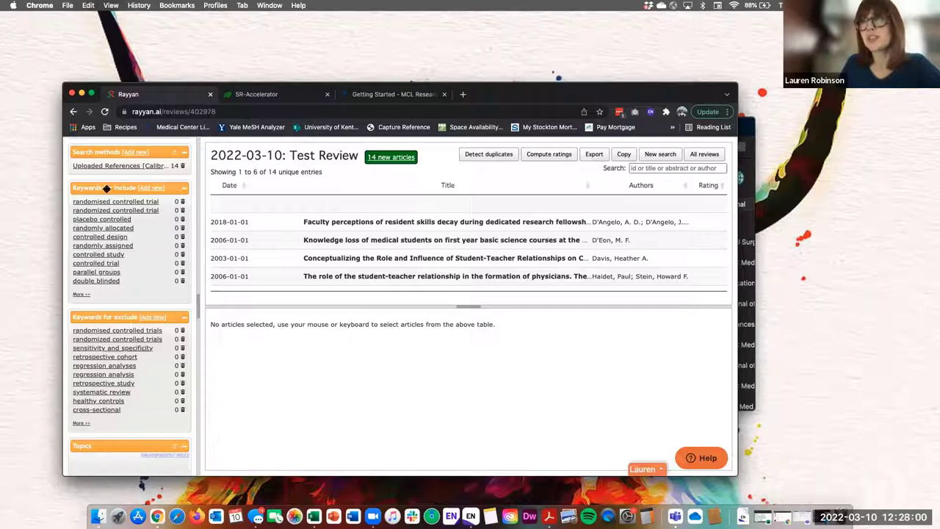
- Add "student" as a keyword for include and filter the article list by it
left_click(152, 188)
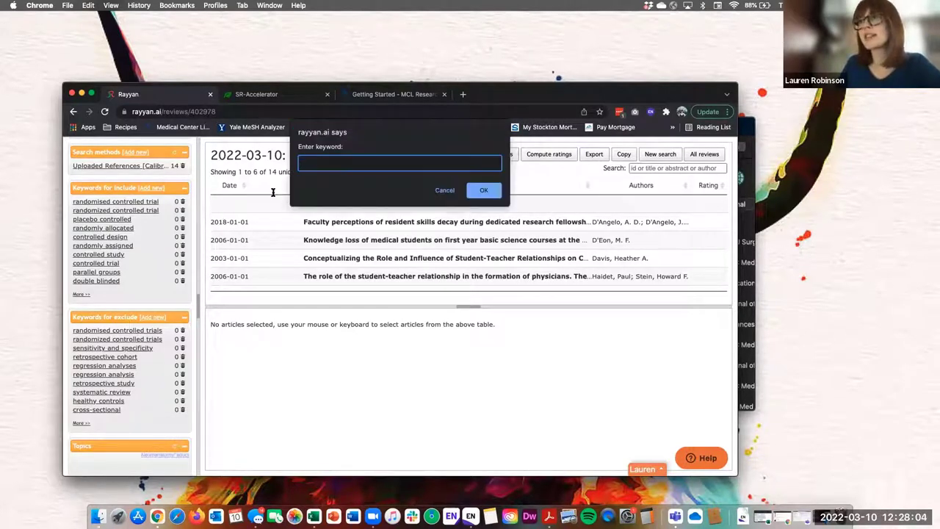
type("student")
left_click(484, 193)
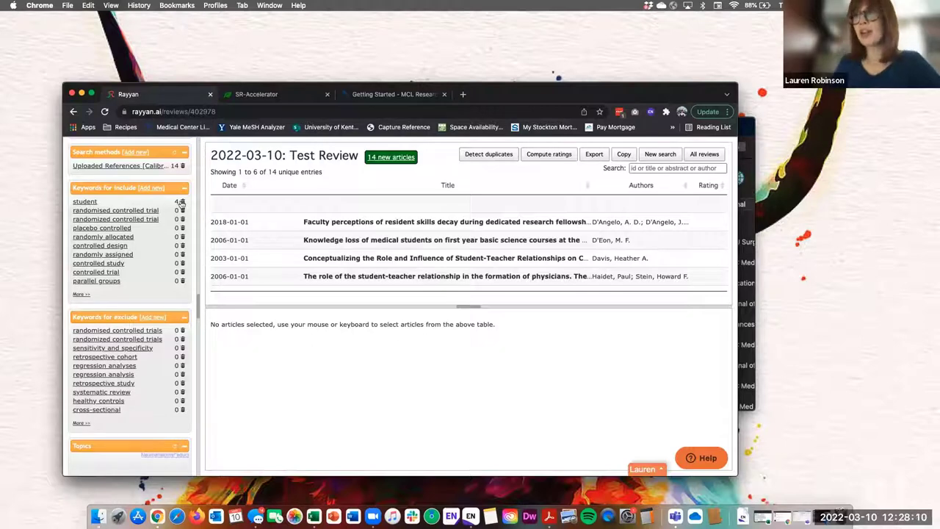
left_click(84, 202)
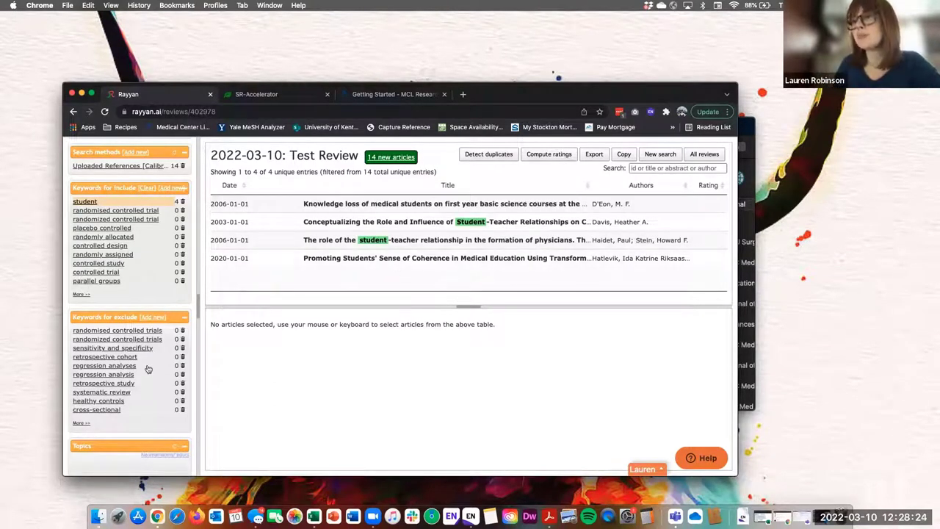
- Look through the full list of keywords for exclude, add "promoting" to it, and filter the articles by that keyword
scroll(81, 361, "down", 2)
left_click(79, 377)
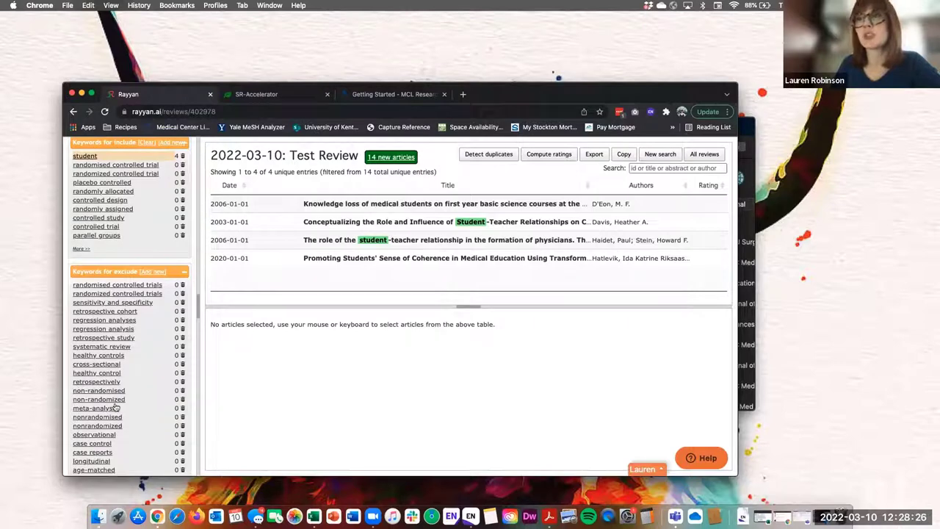
scroll(116, 408, "down", 5)
scroll(115, 407, "up", 7)
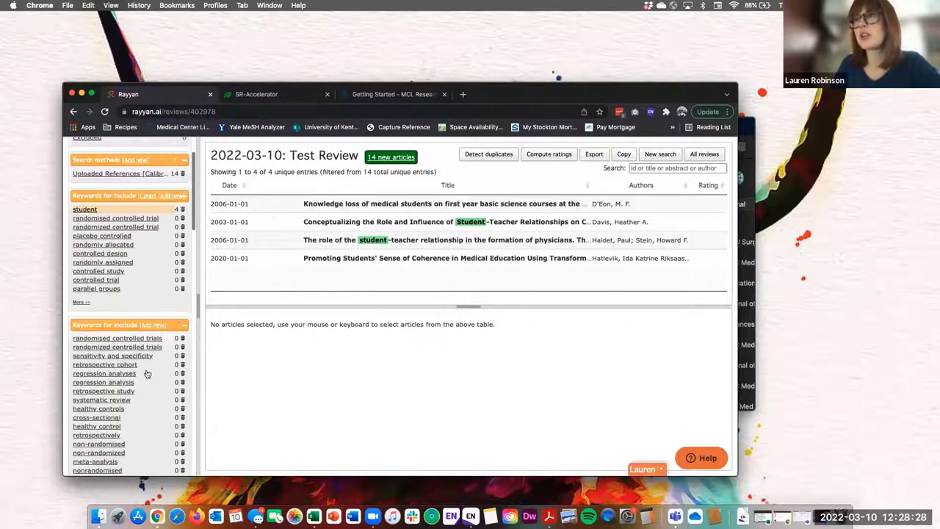
left_click(153, 326)
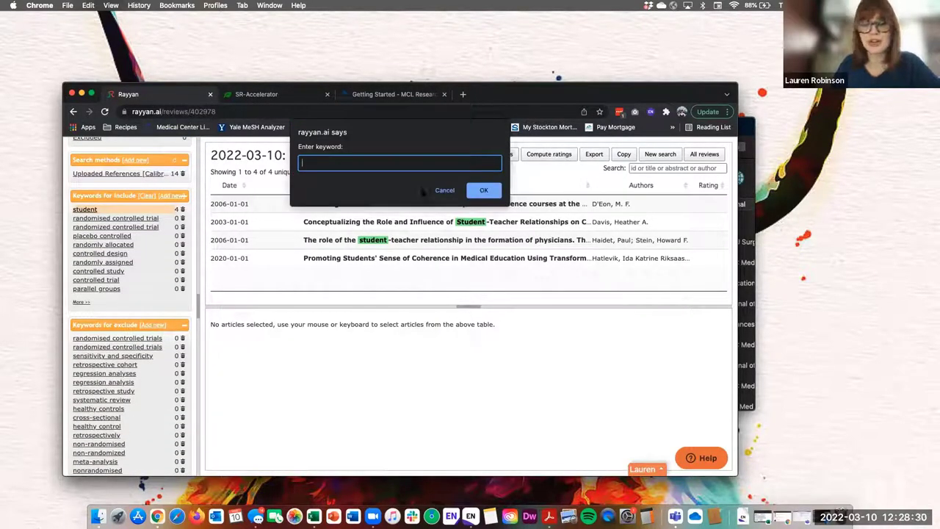
type("promoting")
left_click(479, 192)
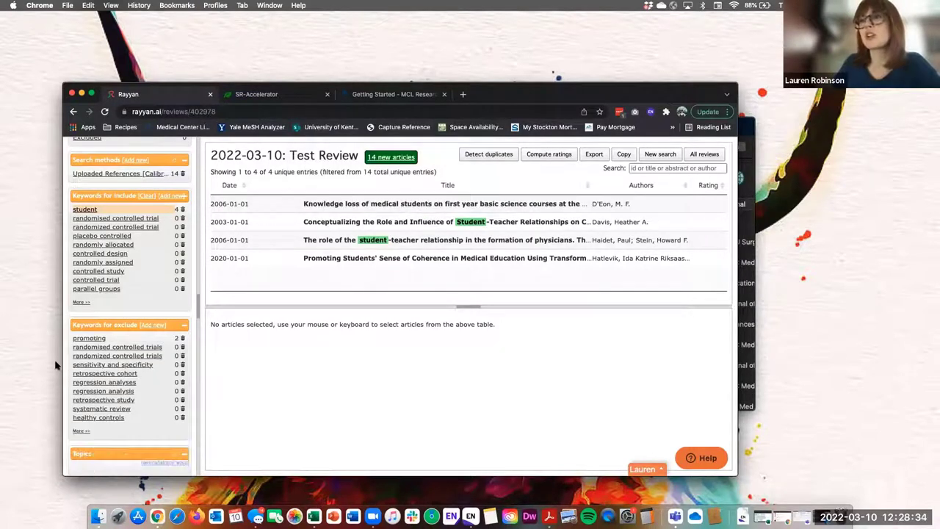
left_click(82, 340)
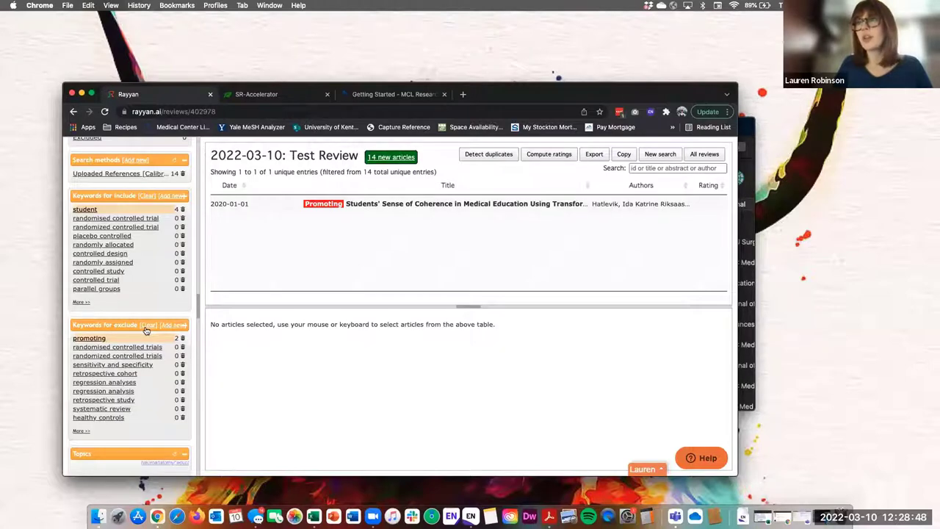
- Clear the exclude and include keyword filters and look over the complete article list
left_click(147, 326)
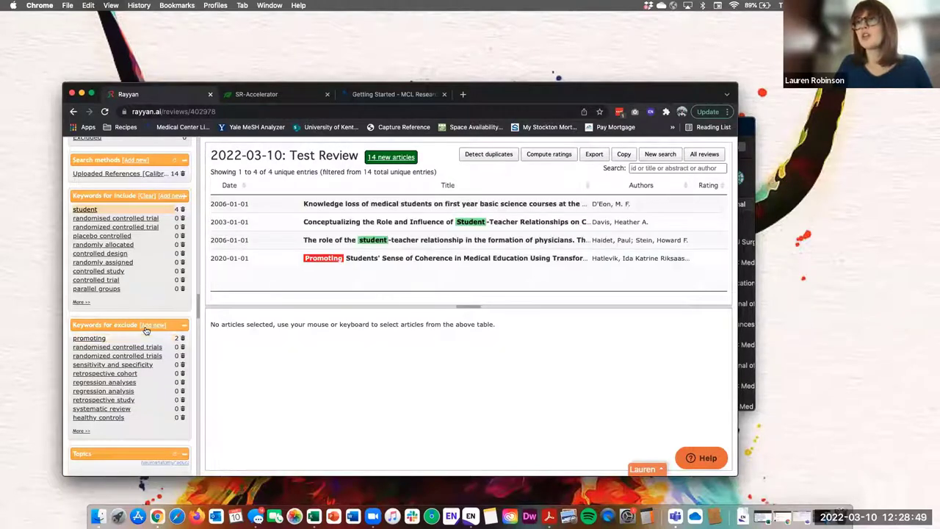
left_click(146, 196)
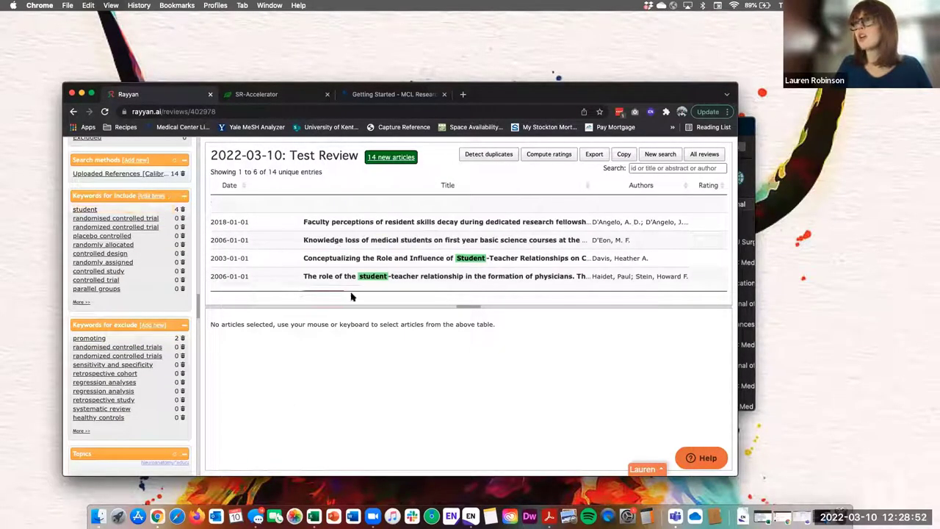
scroll(323, 240, "down", 1)
scroll(323, 239, "down", 5)
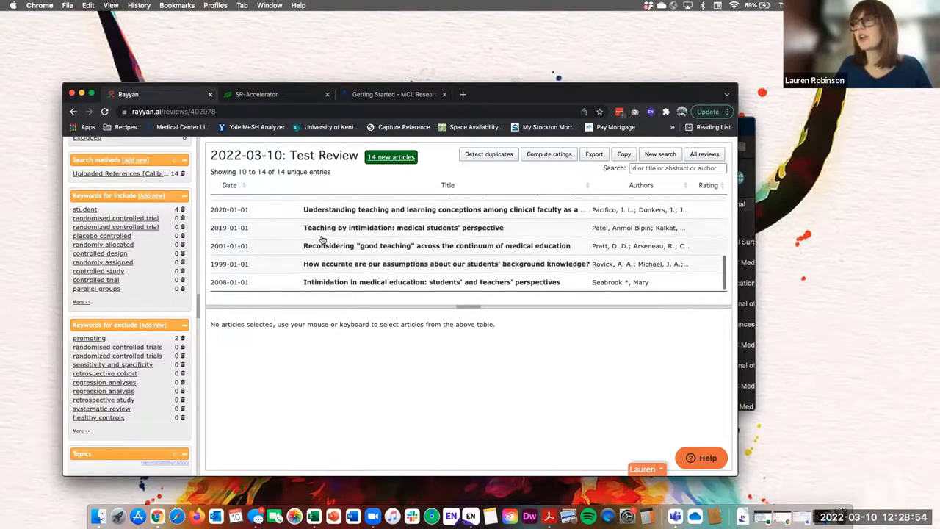
scroll(320, 234, "up", 6)
- Read the abstract and details of "Faculty perceptions of resident skills decay during dedicated research fellowships" and mark the article as included
left_click(317, 226)
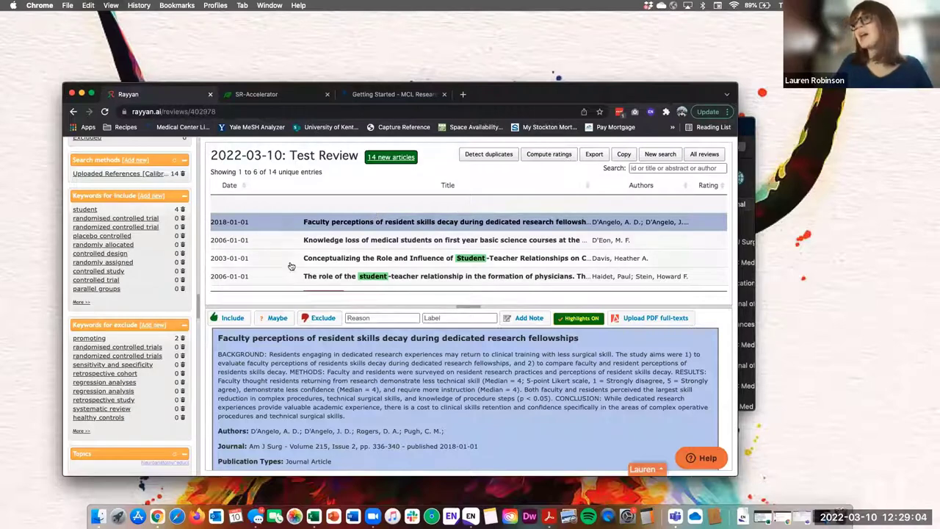
scroll(257, 389, "down", 3)
scroll(258, 390, "up", 1)
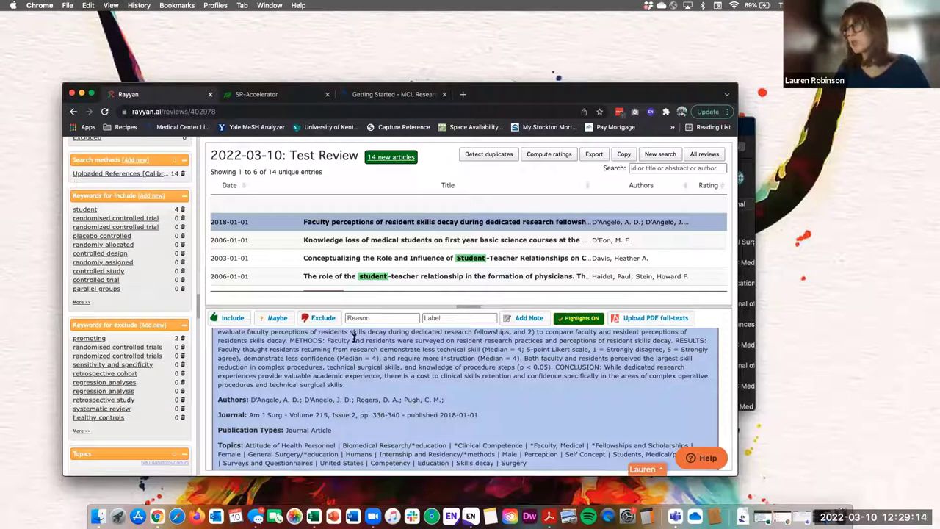
scroll(391, 363, "up", 3)
scroll(428, 260, "down", 2)
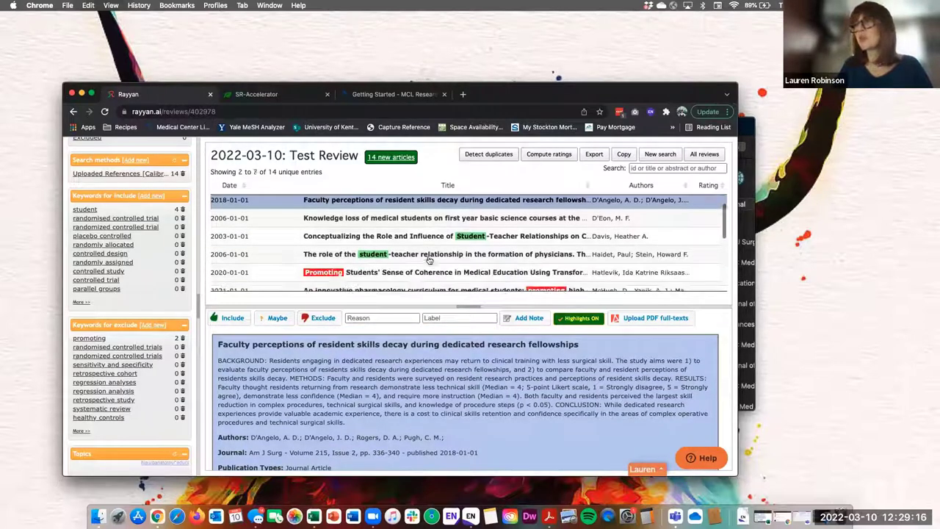
scroll(430, 259, "up", 2)
scroll(382, 363, "down", 1)
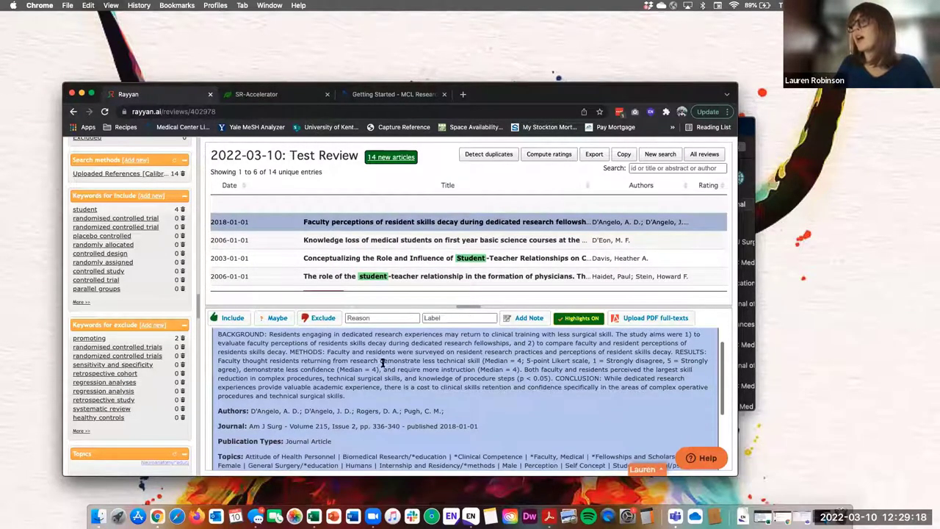
scroll(294, 404, "down", 3)
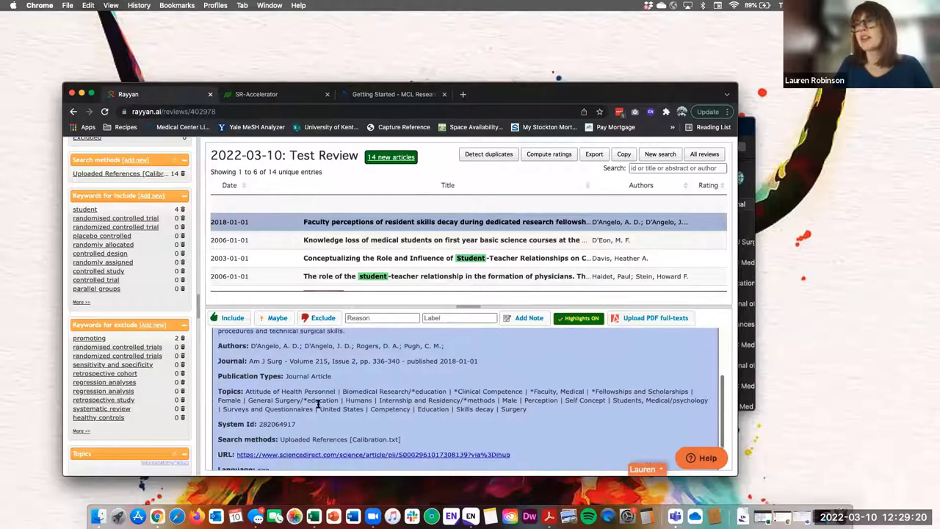
scroll(297, 353, "up", 1)
key("i")
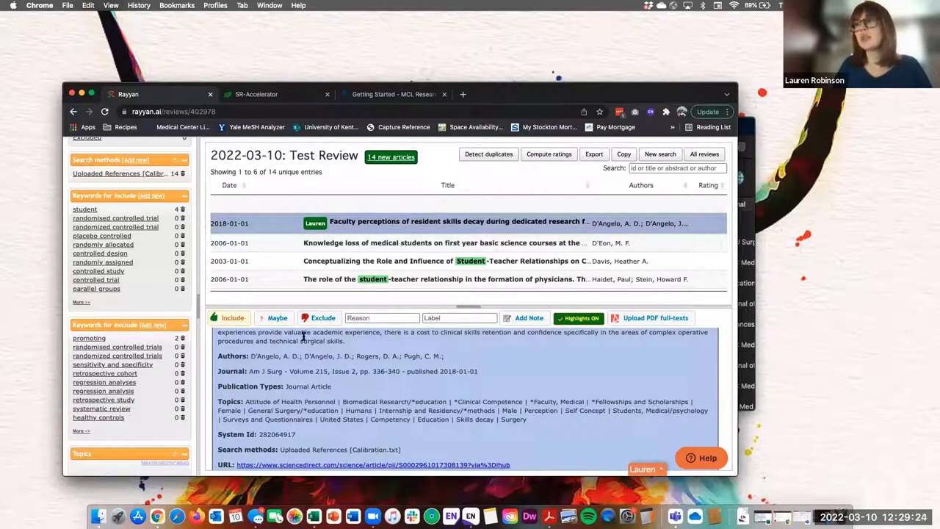
- Exclude the article "Knowledge loss of medical students on first year basic science courses" with the reason "wrong study design"
scroll(302, 334, "up", 2)
left_click(307, 242)
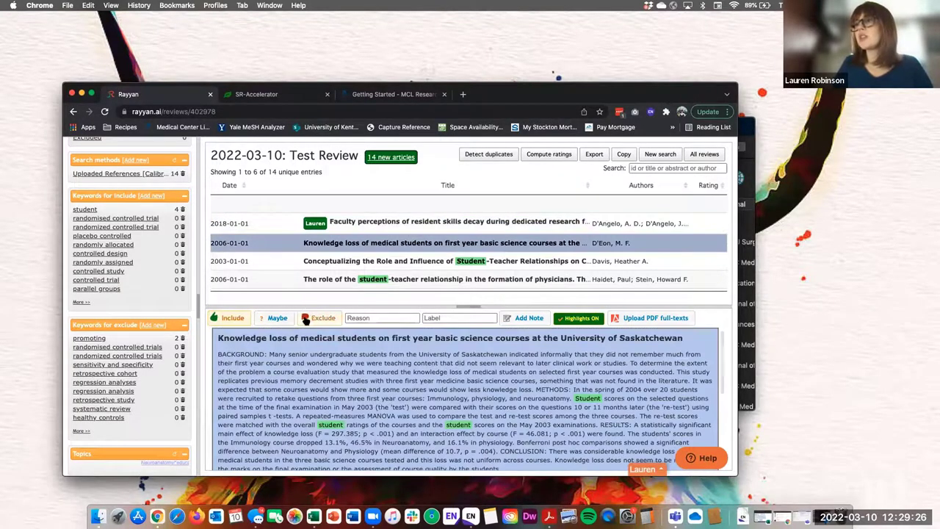
left_click(306, 319)
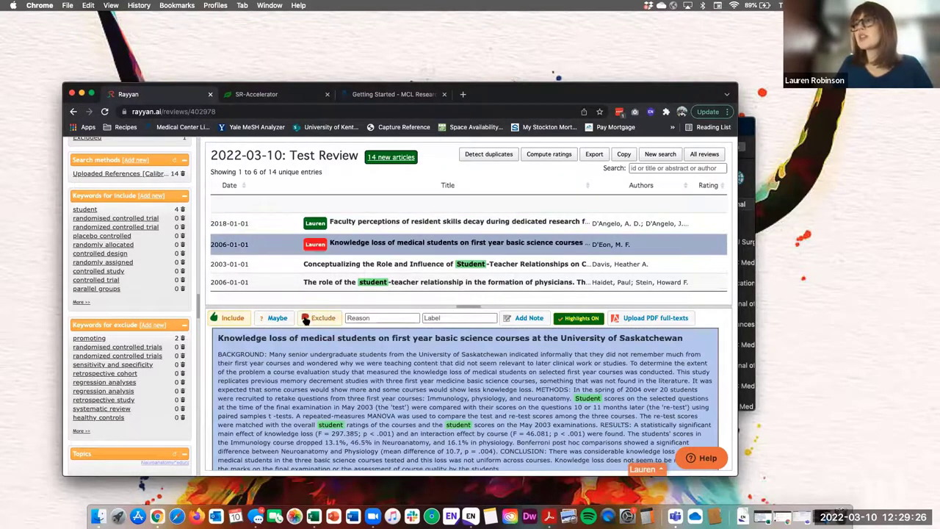
left_click(376, 315)
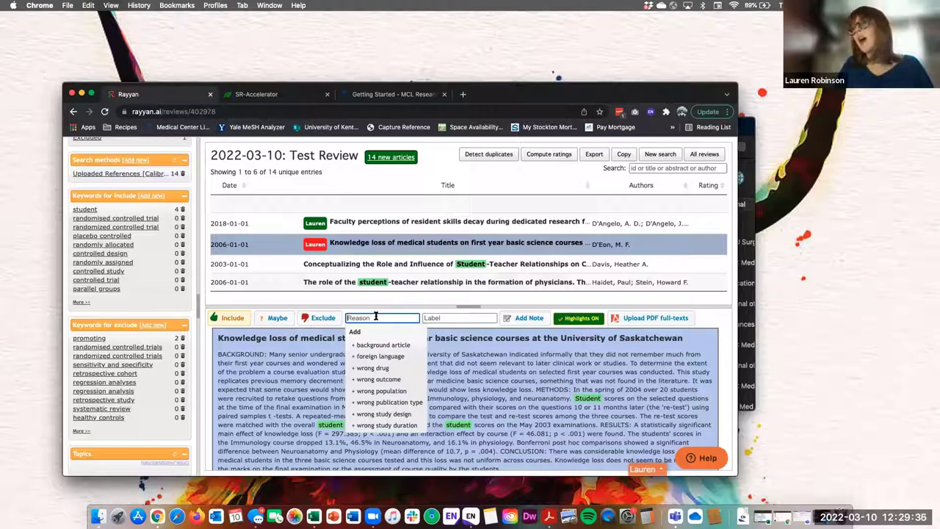
left_click(370, 416)
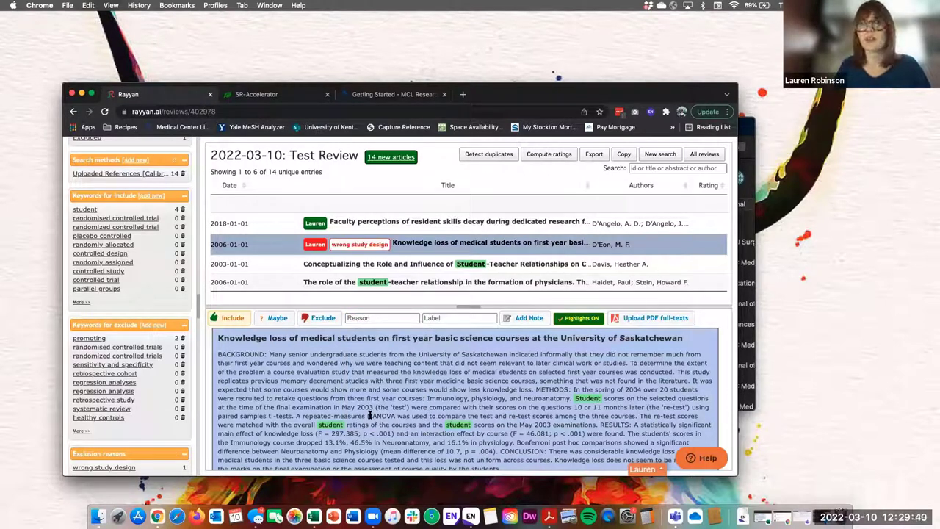
- Add the custom exclusion reason "not topical" to the excluded knowledge loss article
left_click(375, 317)
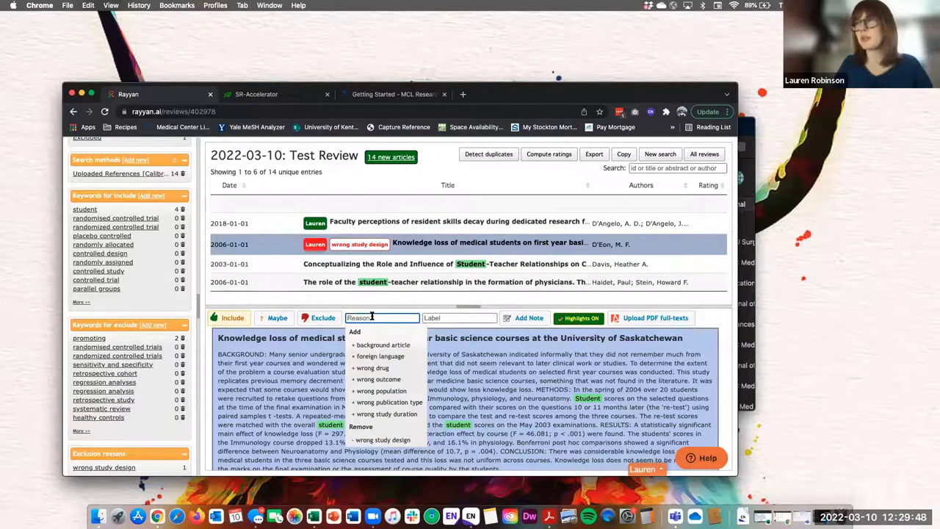
type("not topical")
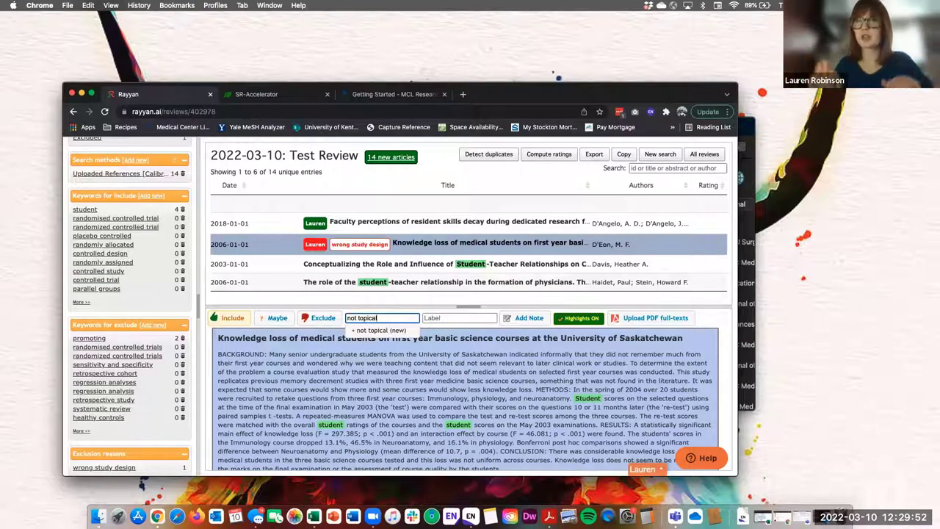
left_click(377, 331)
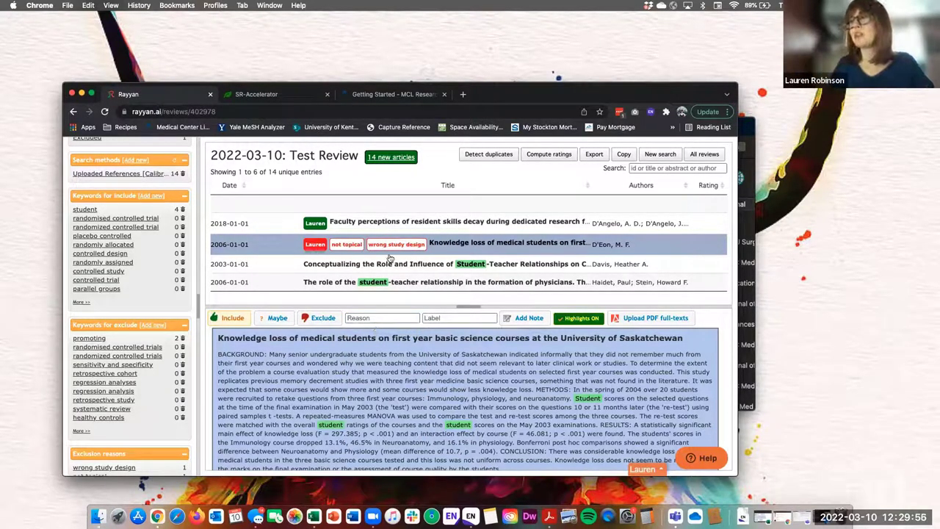
left_click(378, 318)
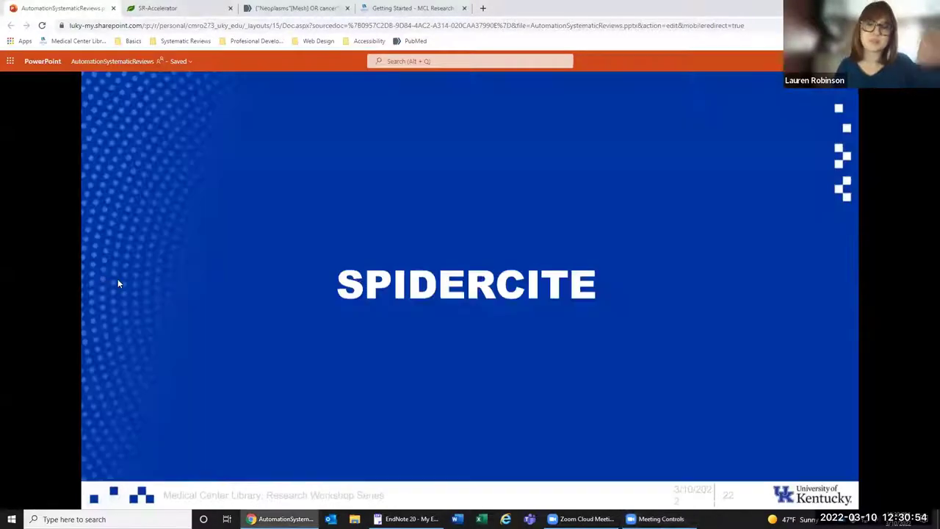
key("Right")
key("Right")
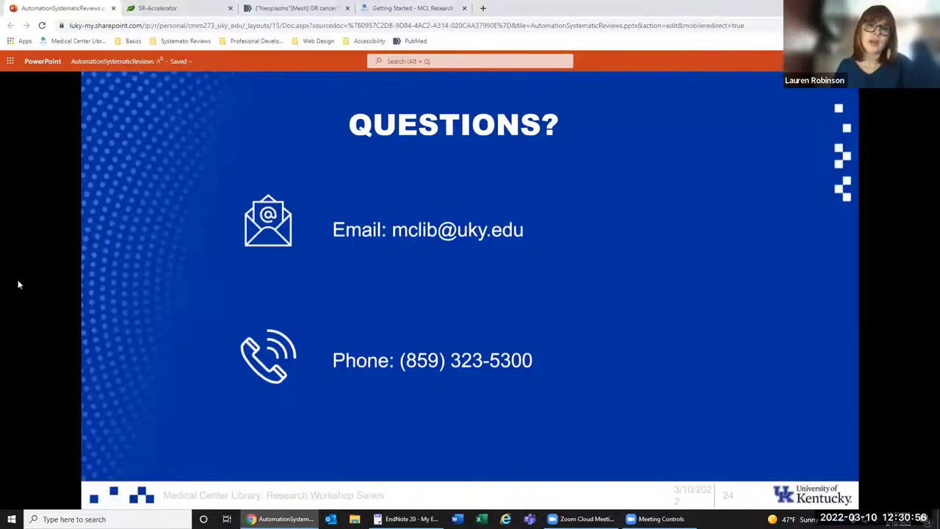
key("Left")
key("Left")
key("Left")
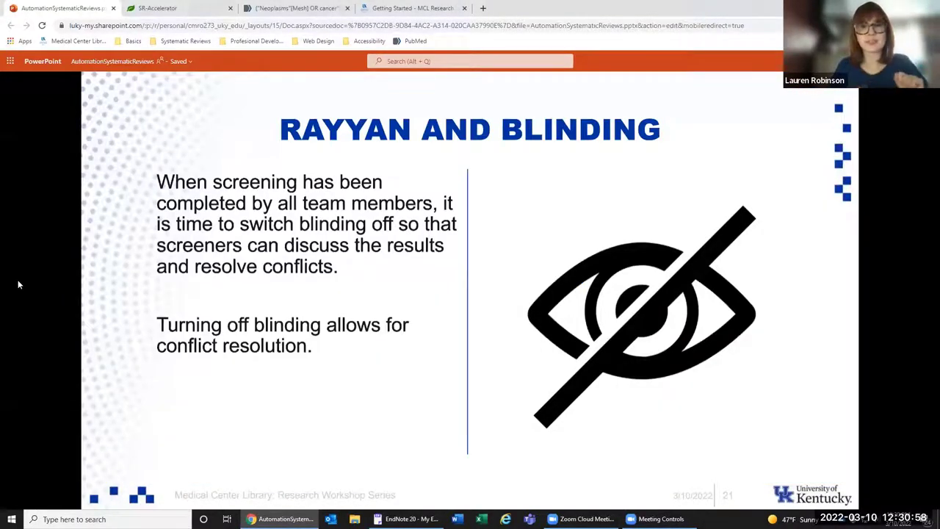
key("Left")
key("Right")
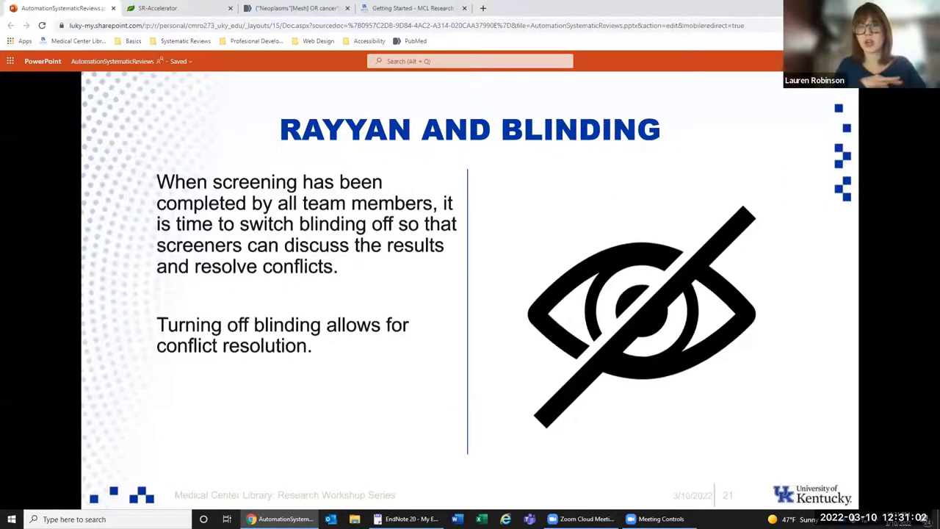
key("Right")
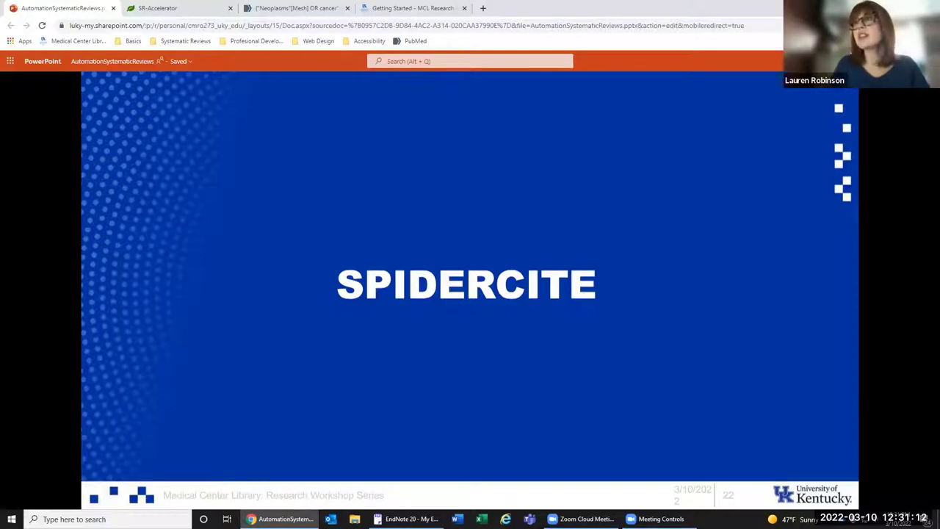
key("Right")
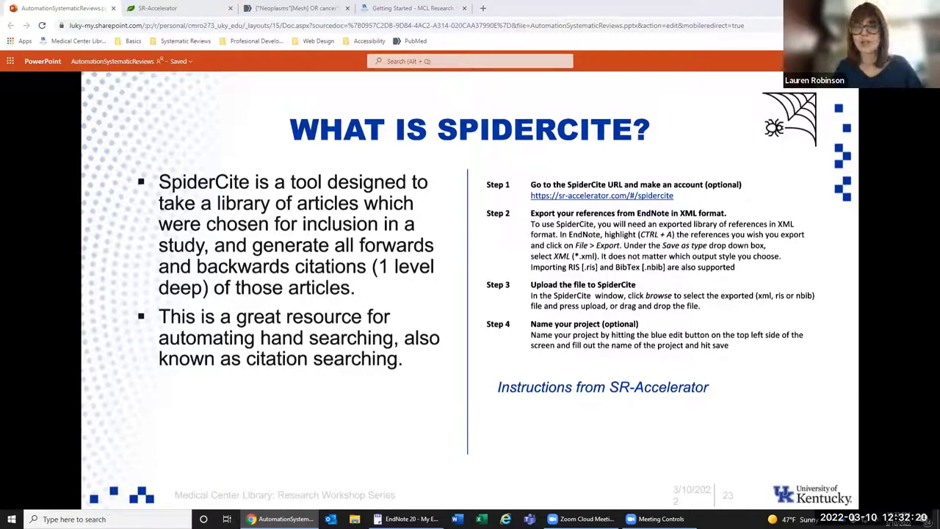
left_click(832, 248)
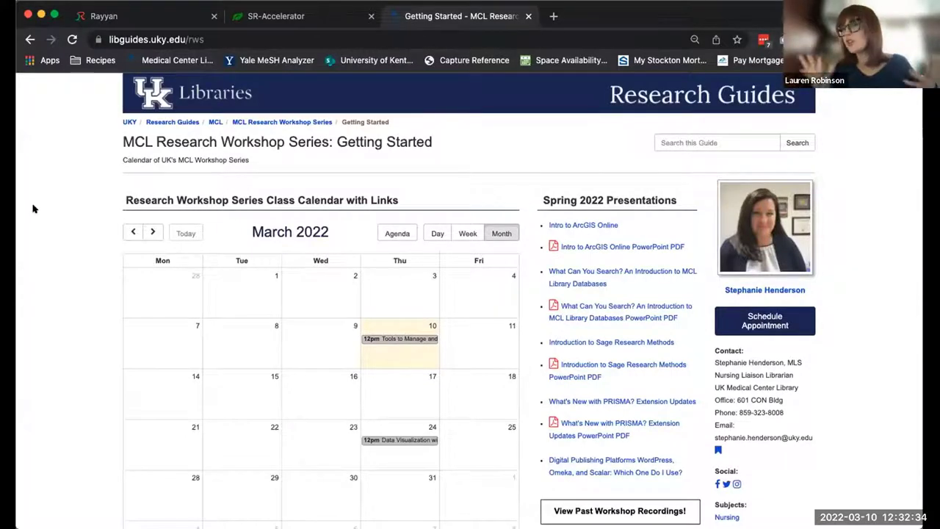
- Examine the upcoming events on the MCL Research Workshop Series guide and advance the class calendar to April 2022
scroll(345, 431, "down", 5)
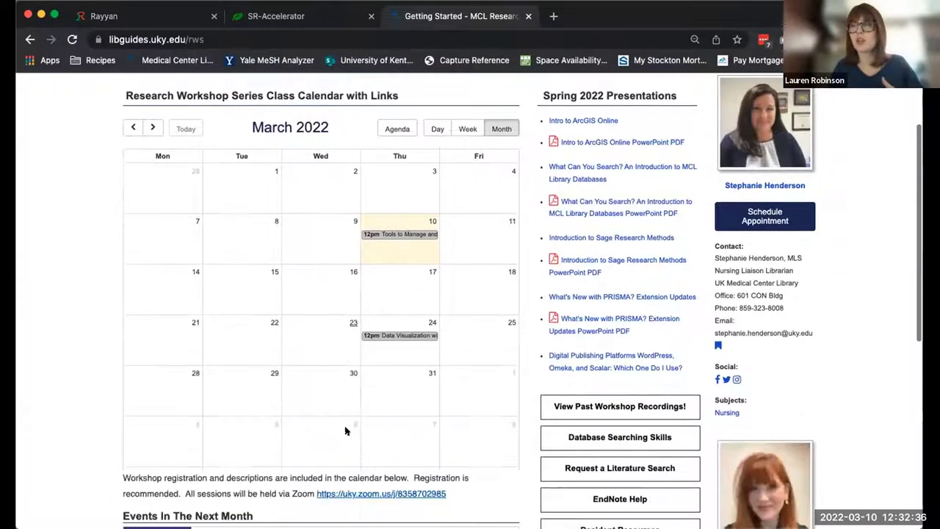
scroll(345, 432, "down", 5)
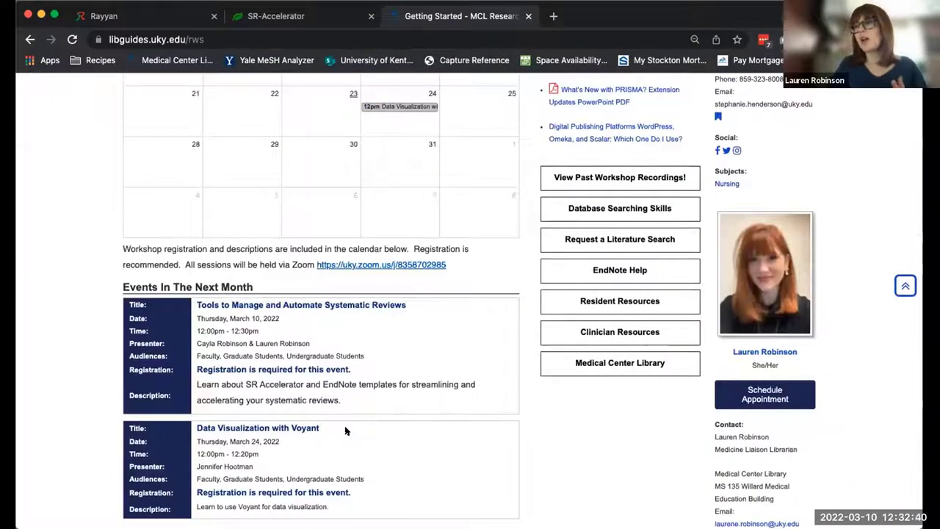
scroll(345, 431, "up", 9)
left_click(154, 208)
scroll(389, 396, "down", 3)
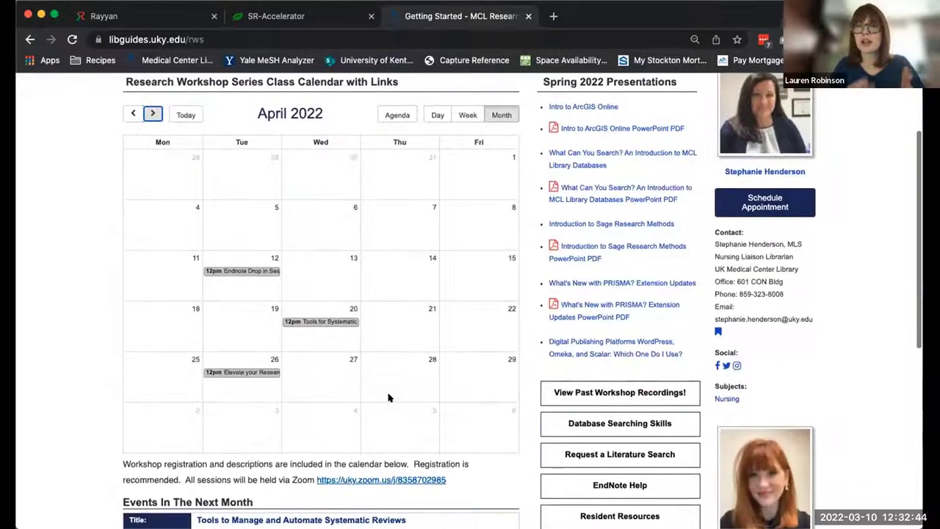